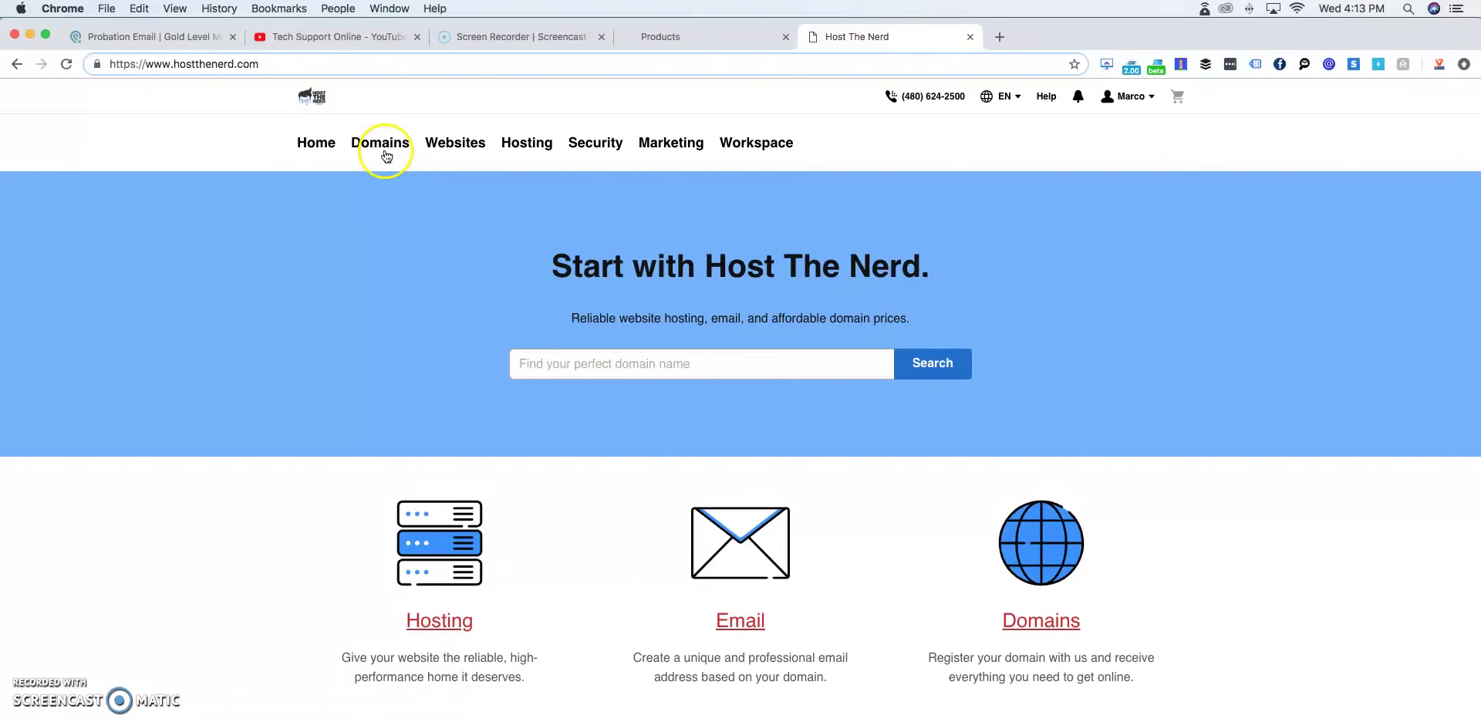
# Open the cPanel hosting plans page on the Host The Nerd site.
pyautogui.click(525, 146)
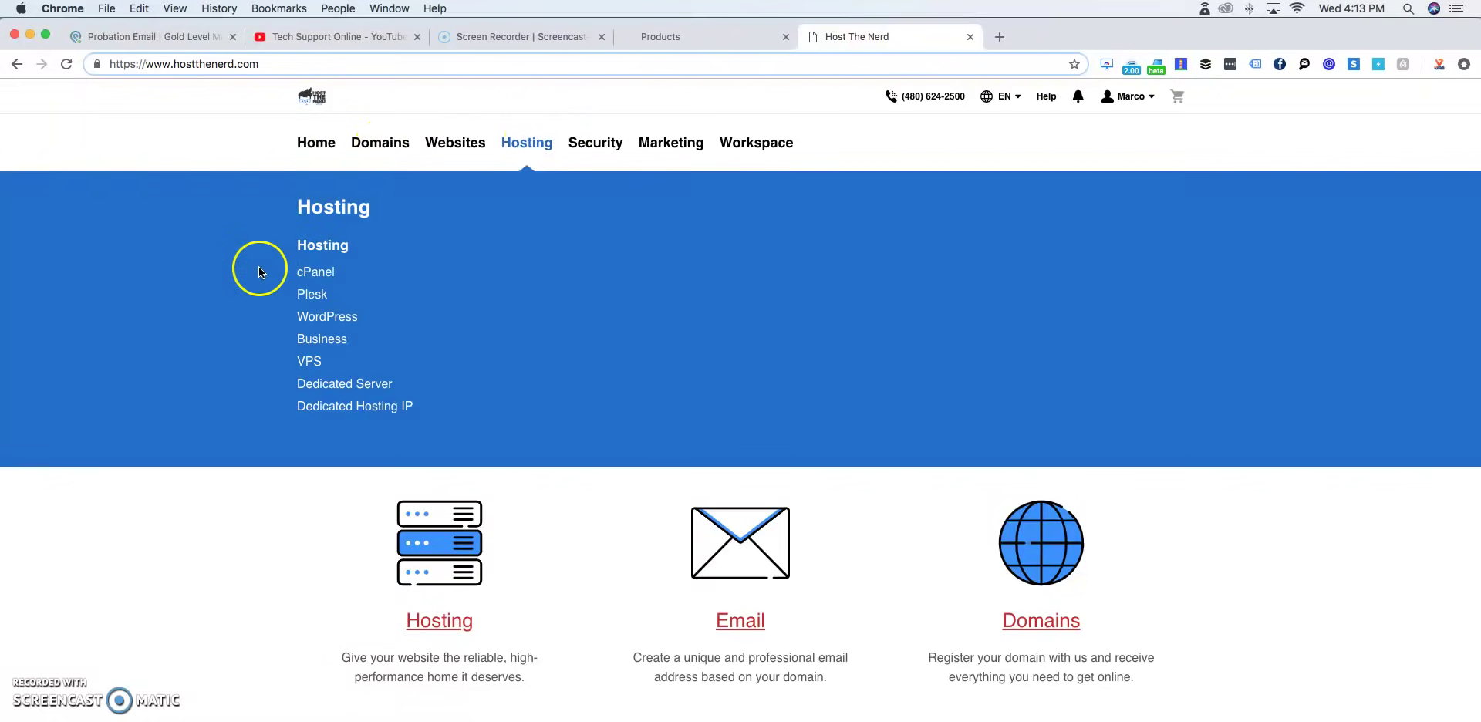
pyautogui.click(321, 278)
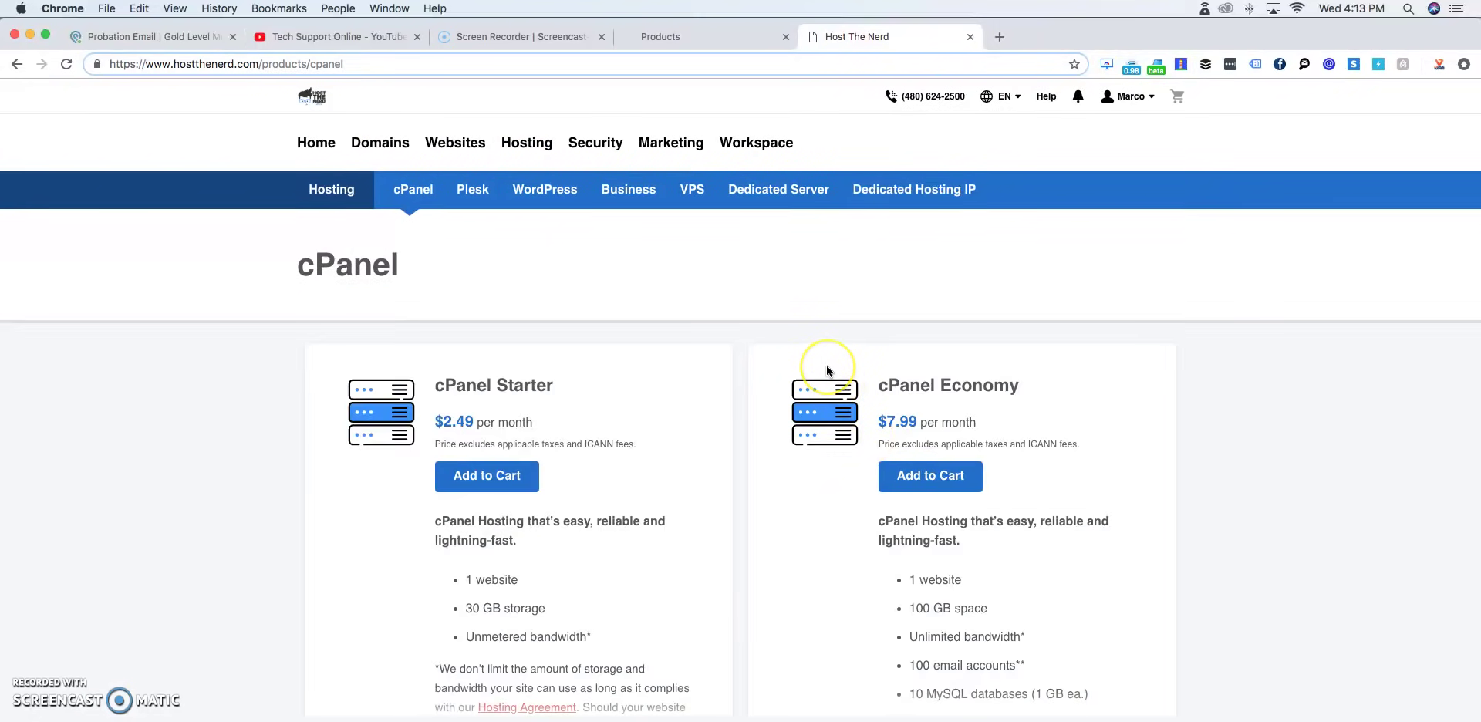
# Start the setup of Economy Linux Hosting with cPanel from the account's products and assign the domain nyeriversideca.com.
pyautogui.click(687, 41)
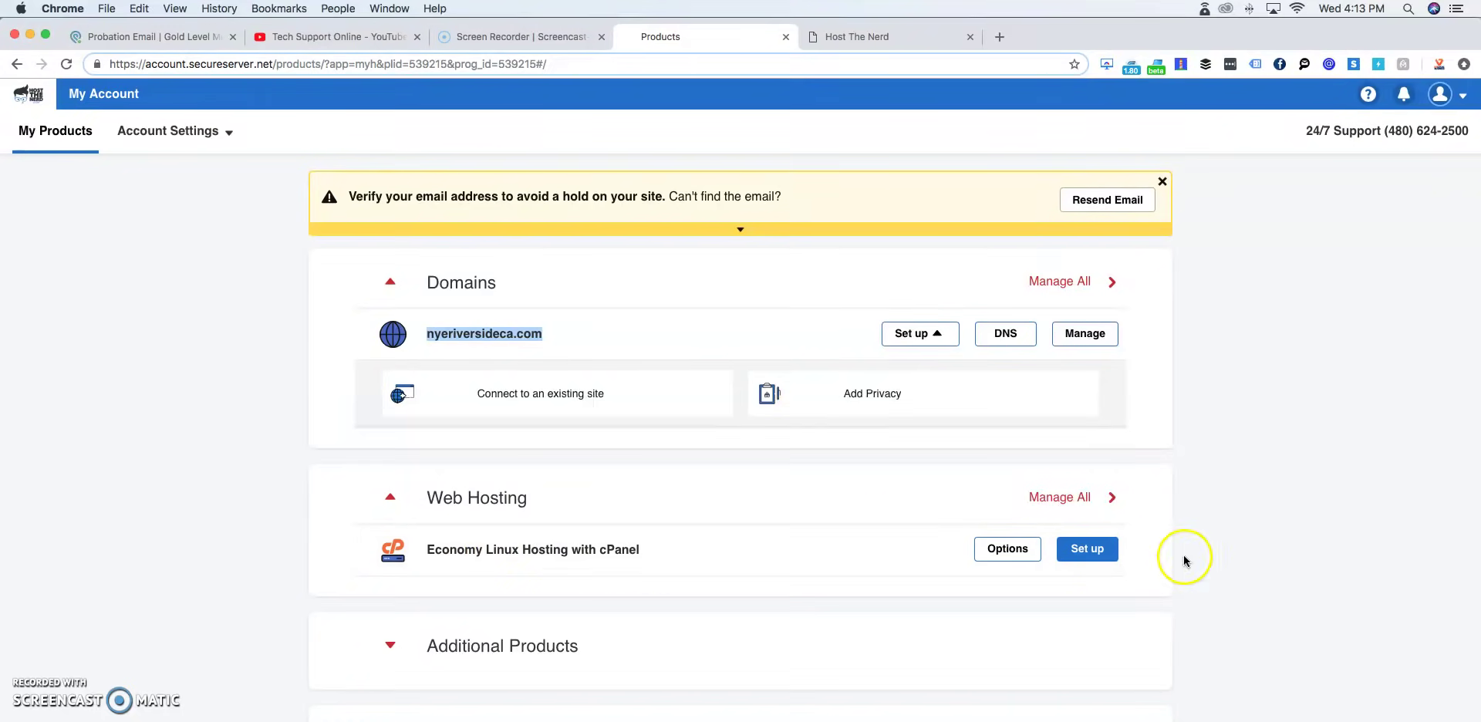
pyautogui.click(1088, 549)
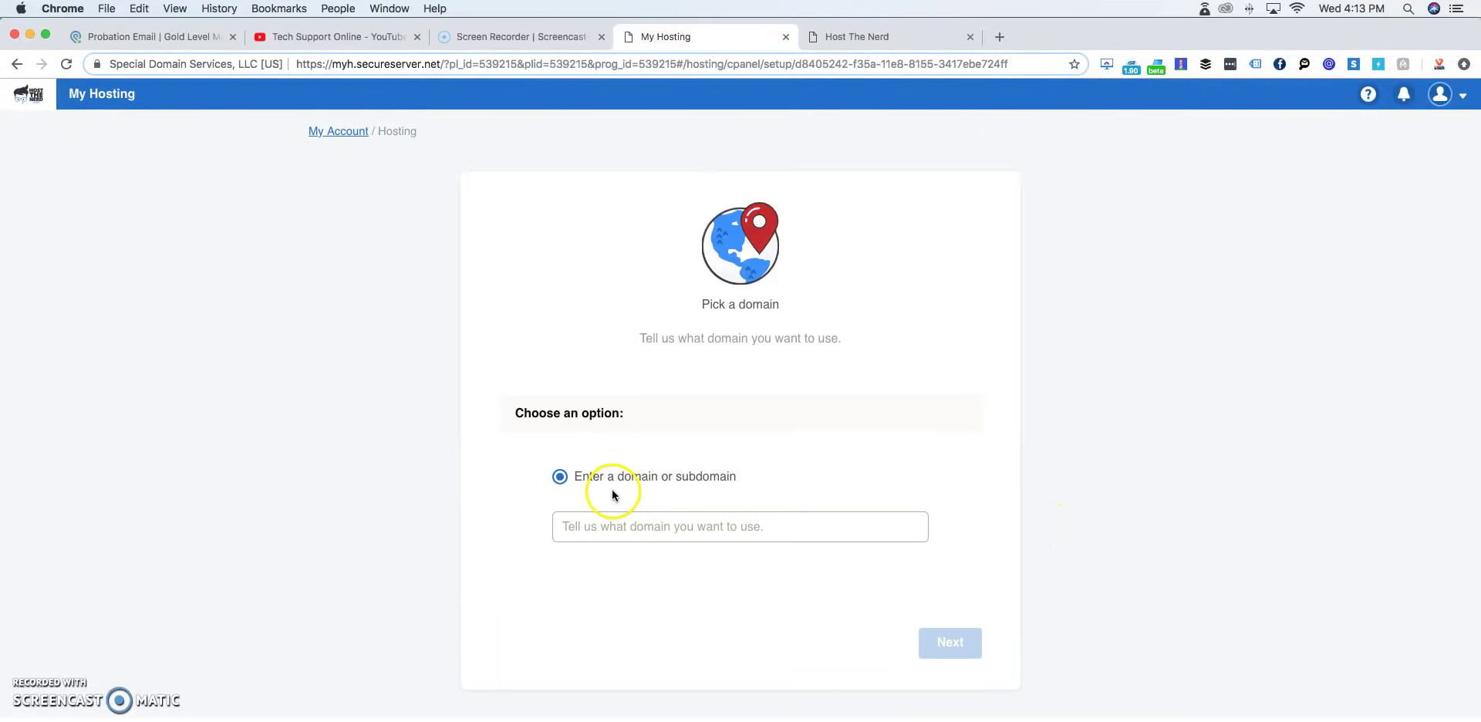
pyautogui.click(603, 529)
pyautogui.write('nyeriversideca.com')
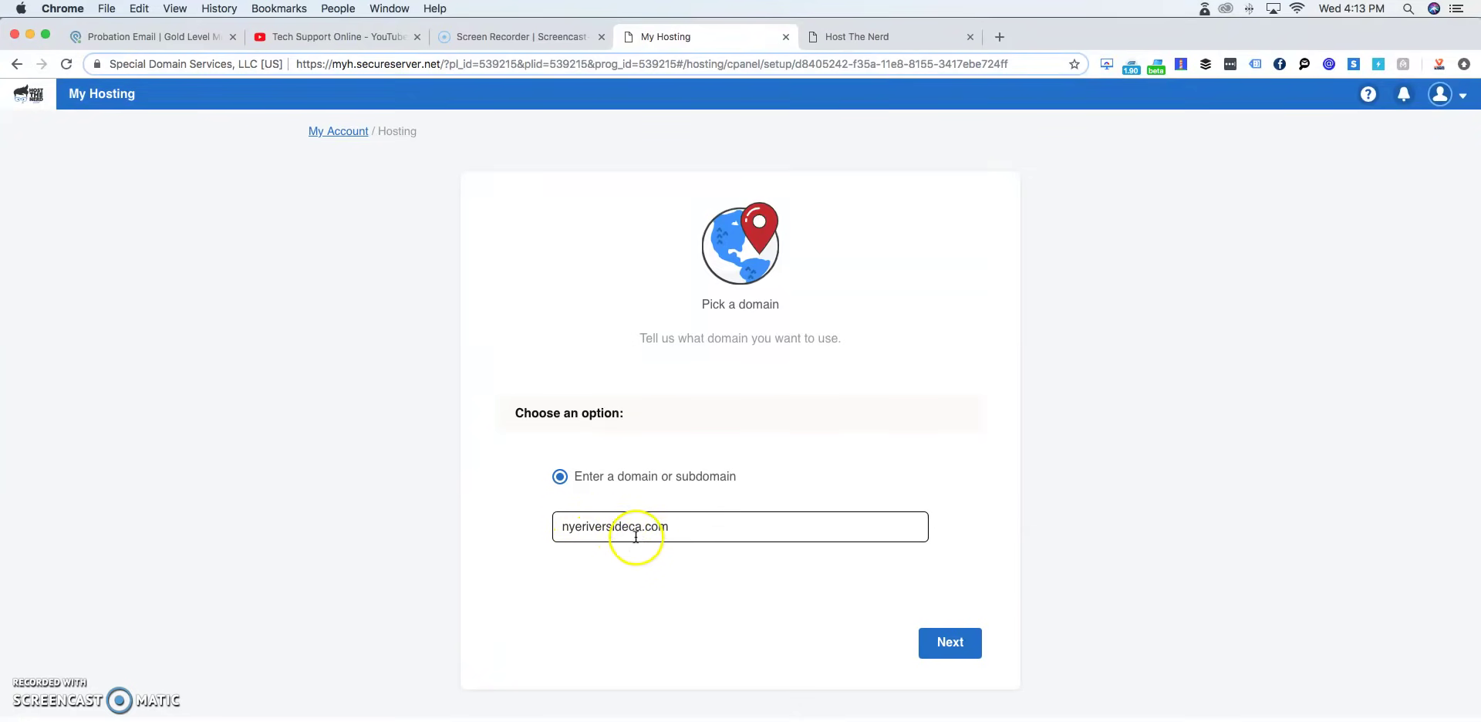
pyautogui.click(954, 643)
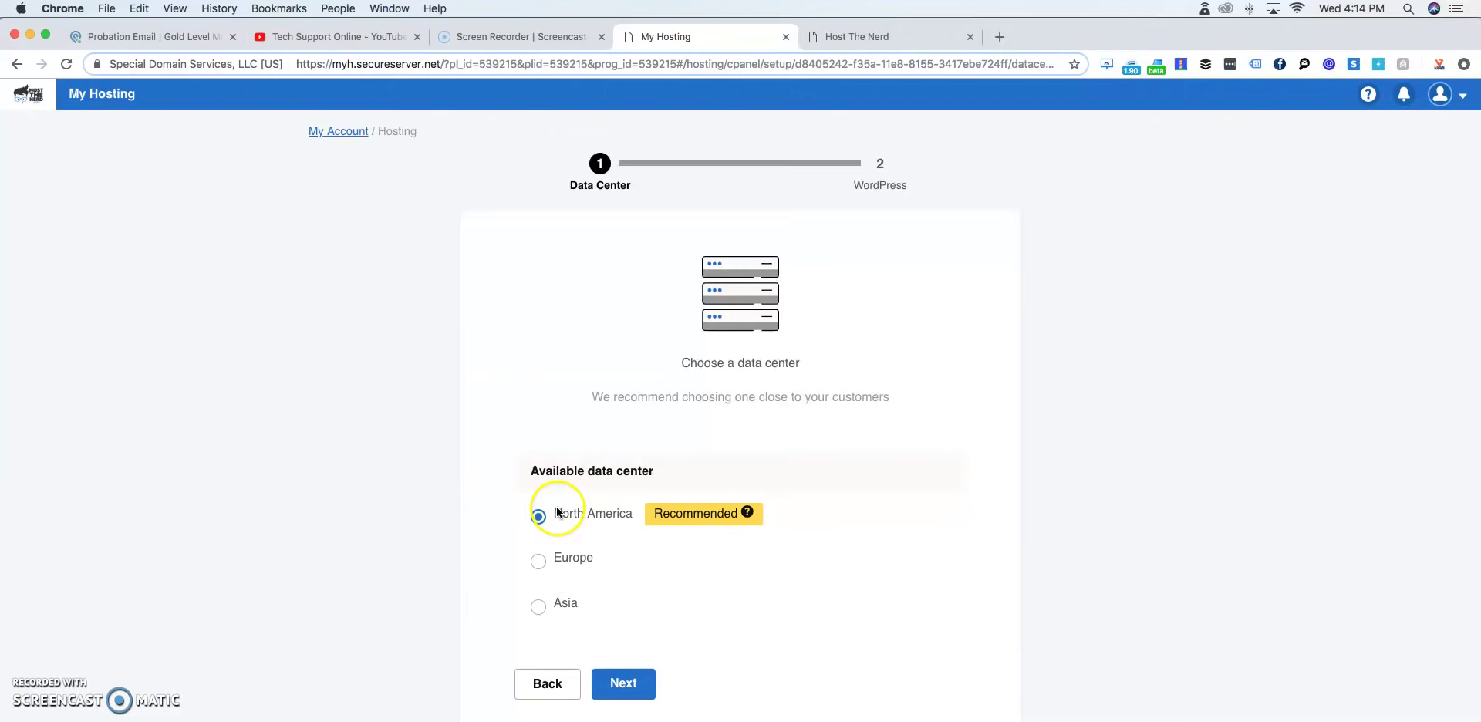
# Finish the hosting setup with the North America data center and without a WordPress website.
pyautogui.moveTo(554, 514); pyautogui.dragTo(629, 515)
pyautogui.click(625, 682)
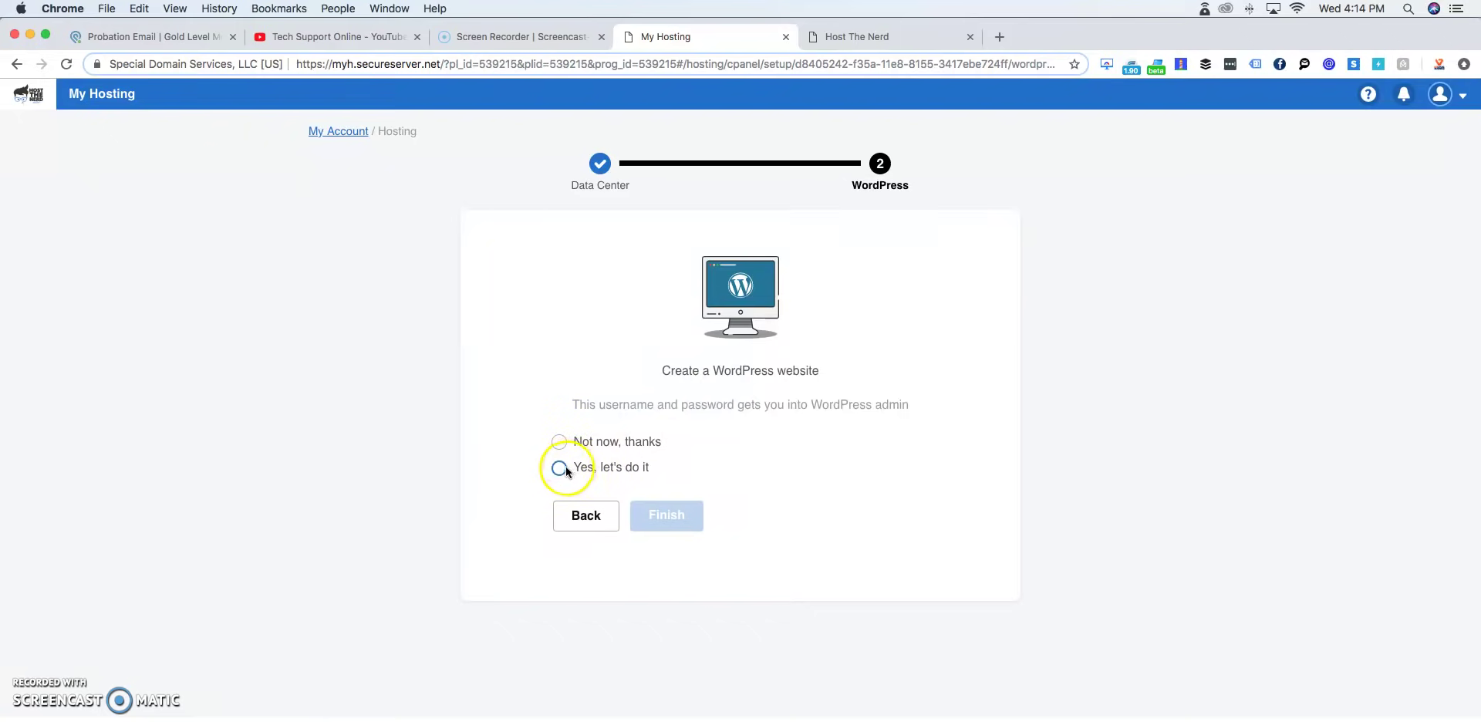
pyautogui.click(560, 441)
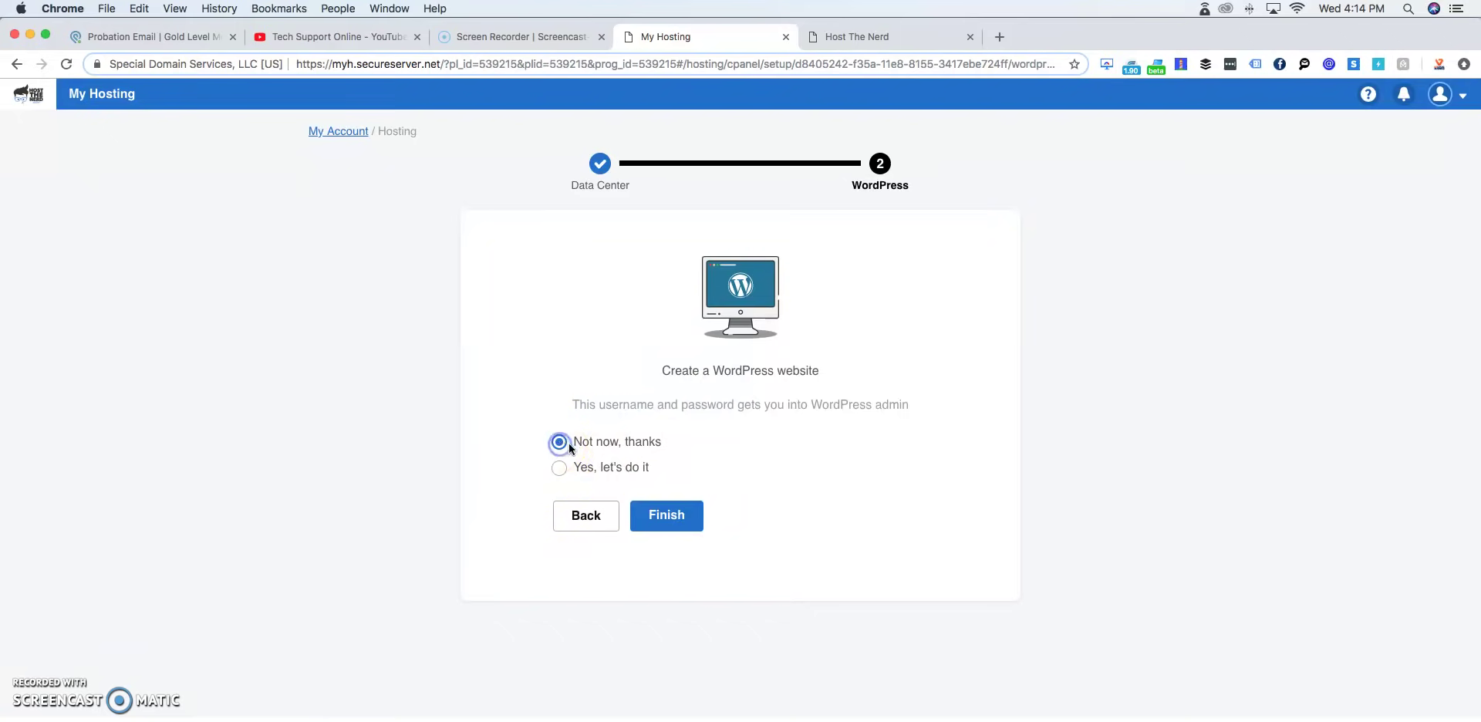
pyautogui.click(665, 513)
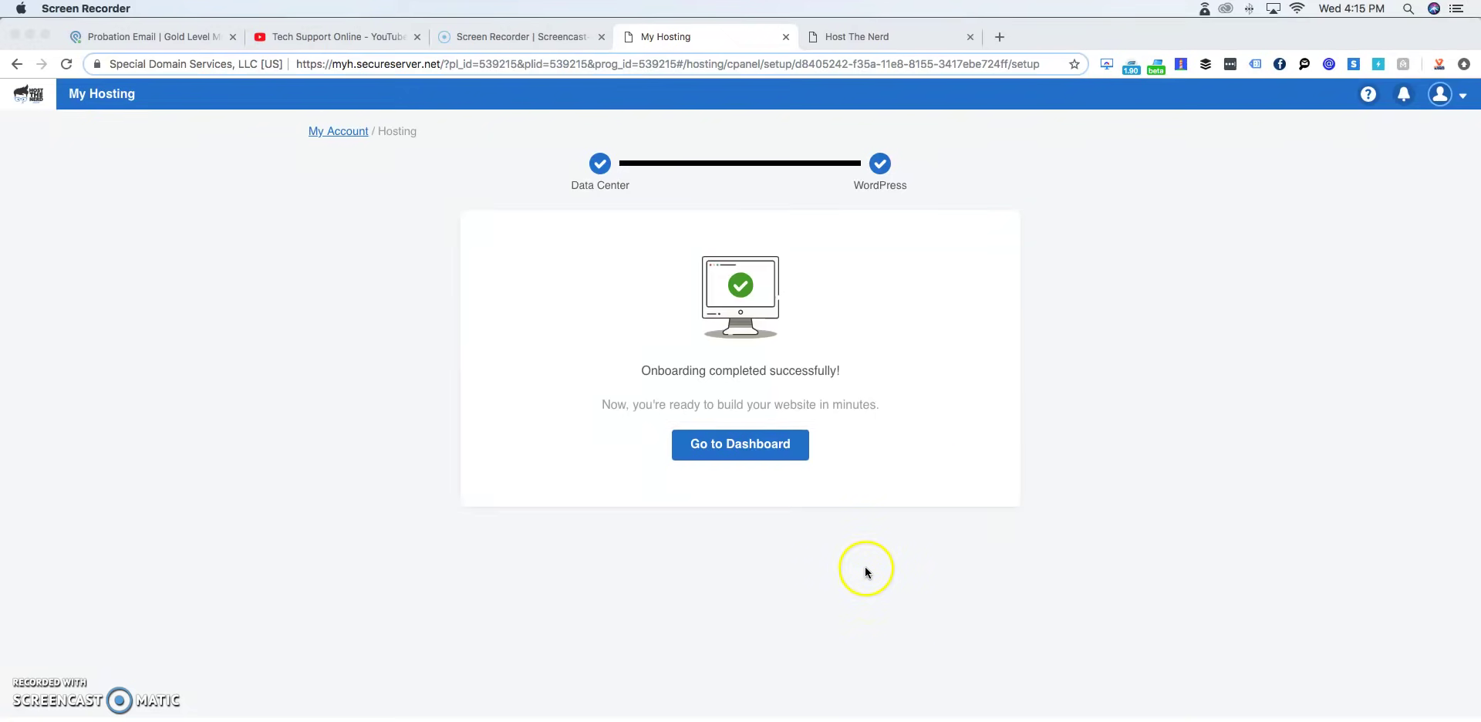
# Open the hosting dashboard for nyeriversideca.com and copy the account's IP address.
pyautogui.click(761, 443)
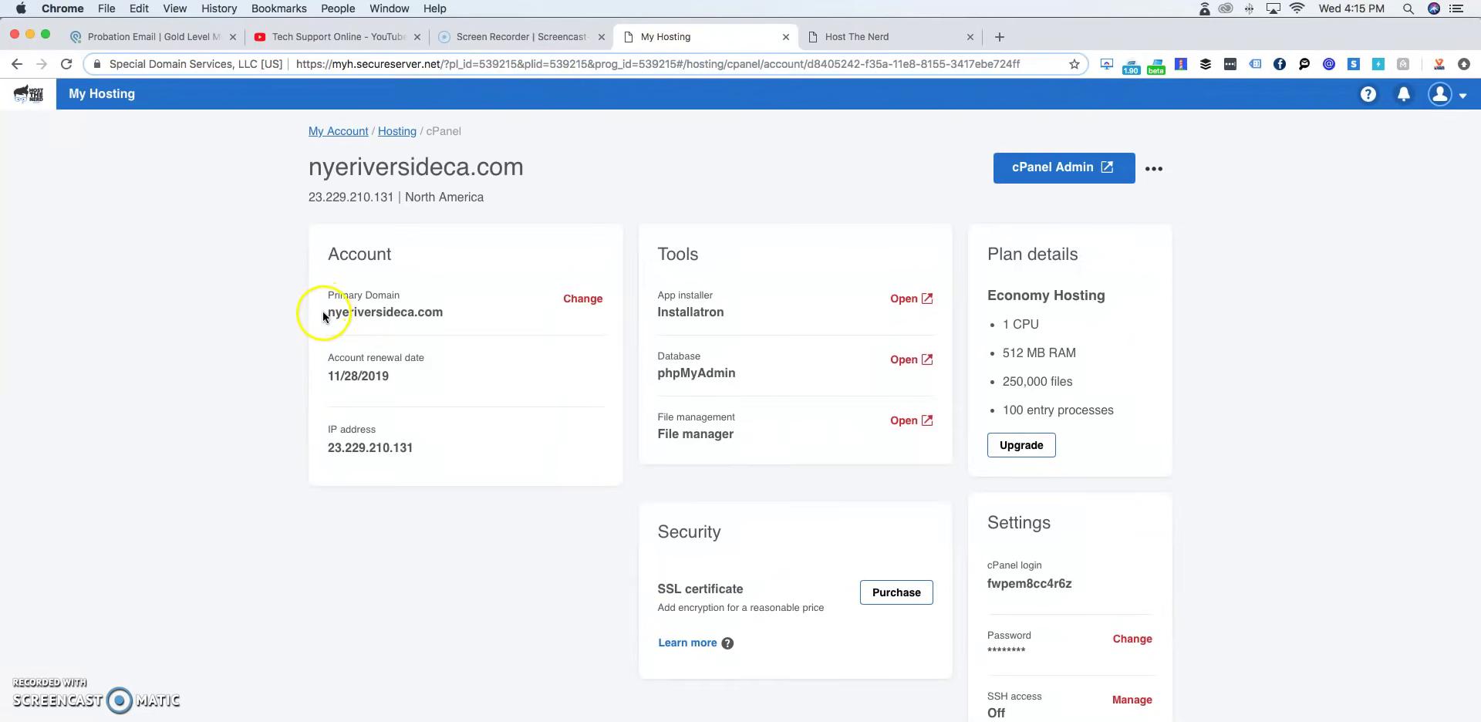
pyautogui.click(413, 316)
pyautogui.tripleClick(413, 316)
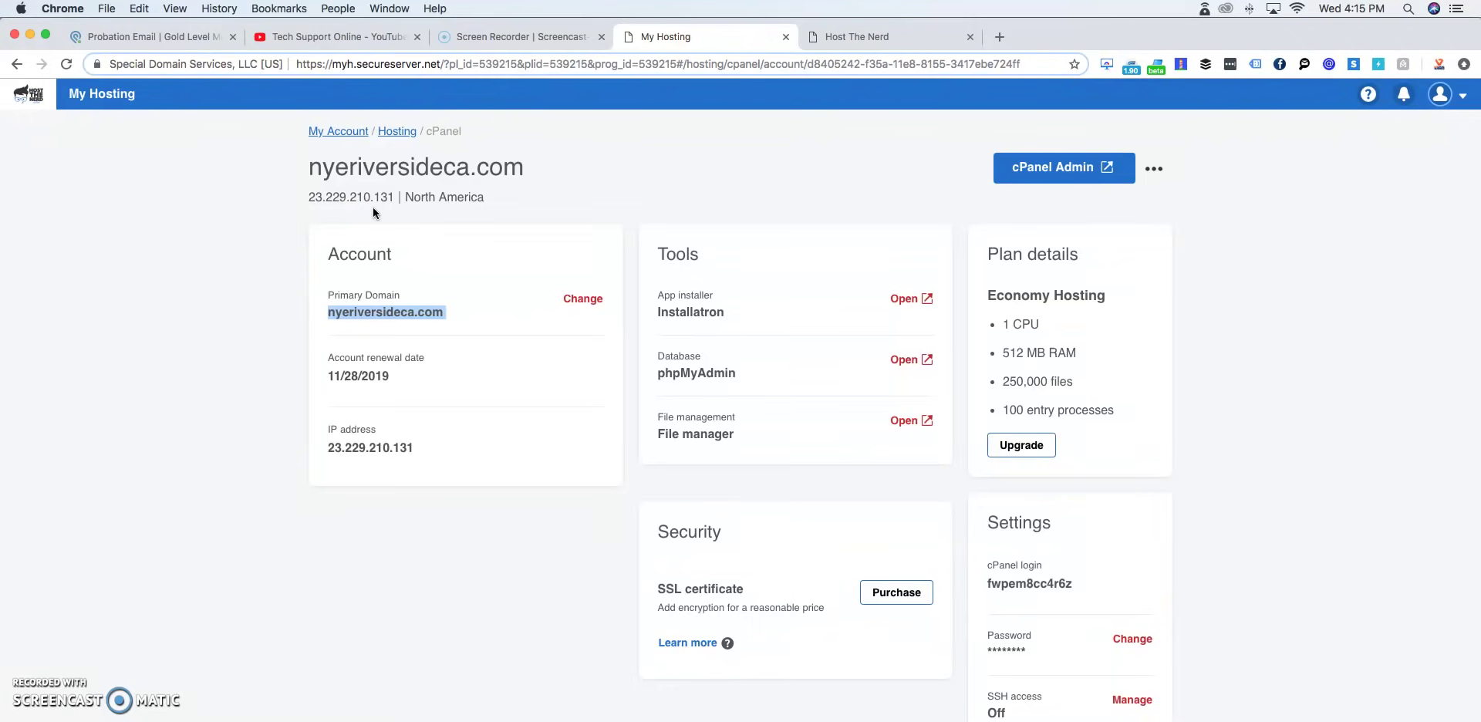
pyautogui.doubleClick(386, 447)
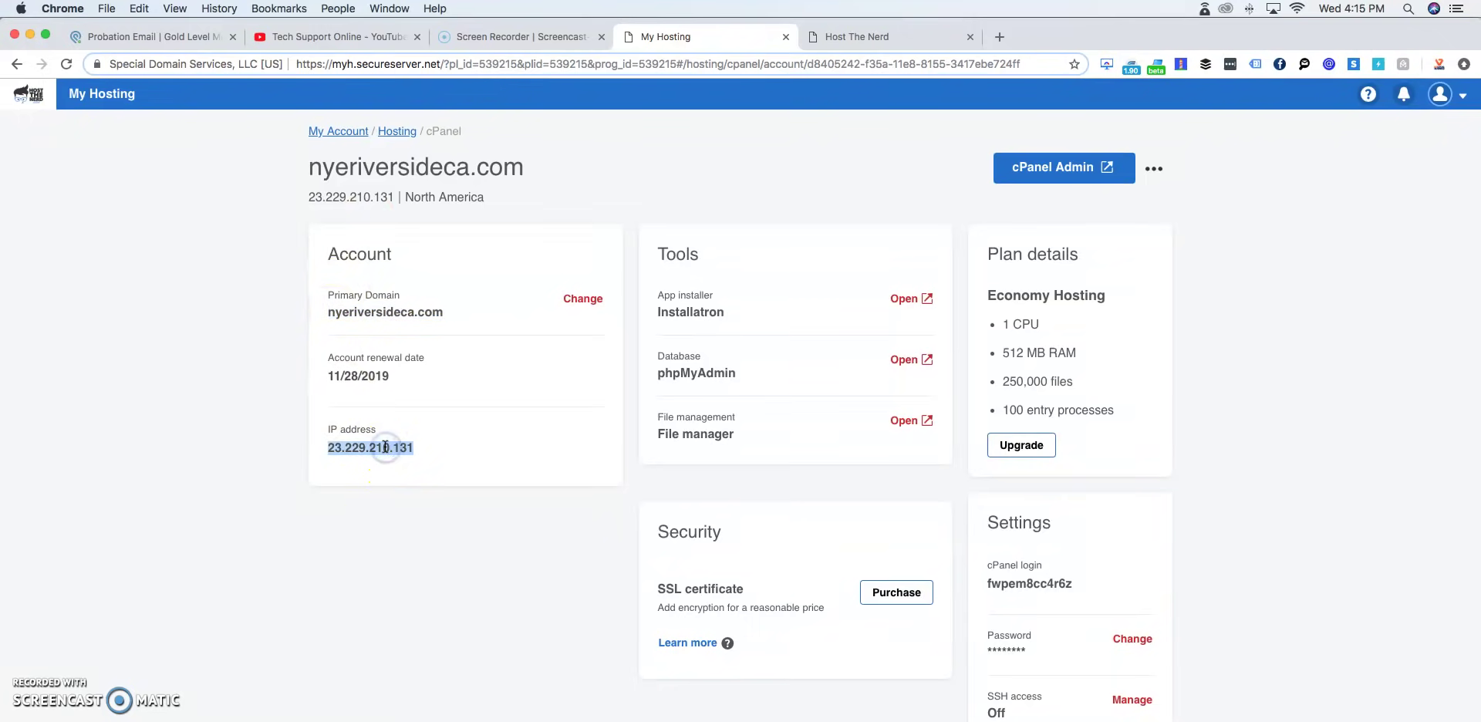
pyautogui.press('cmd+c')
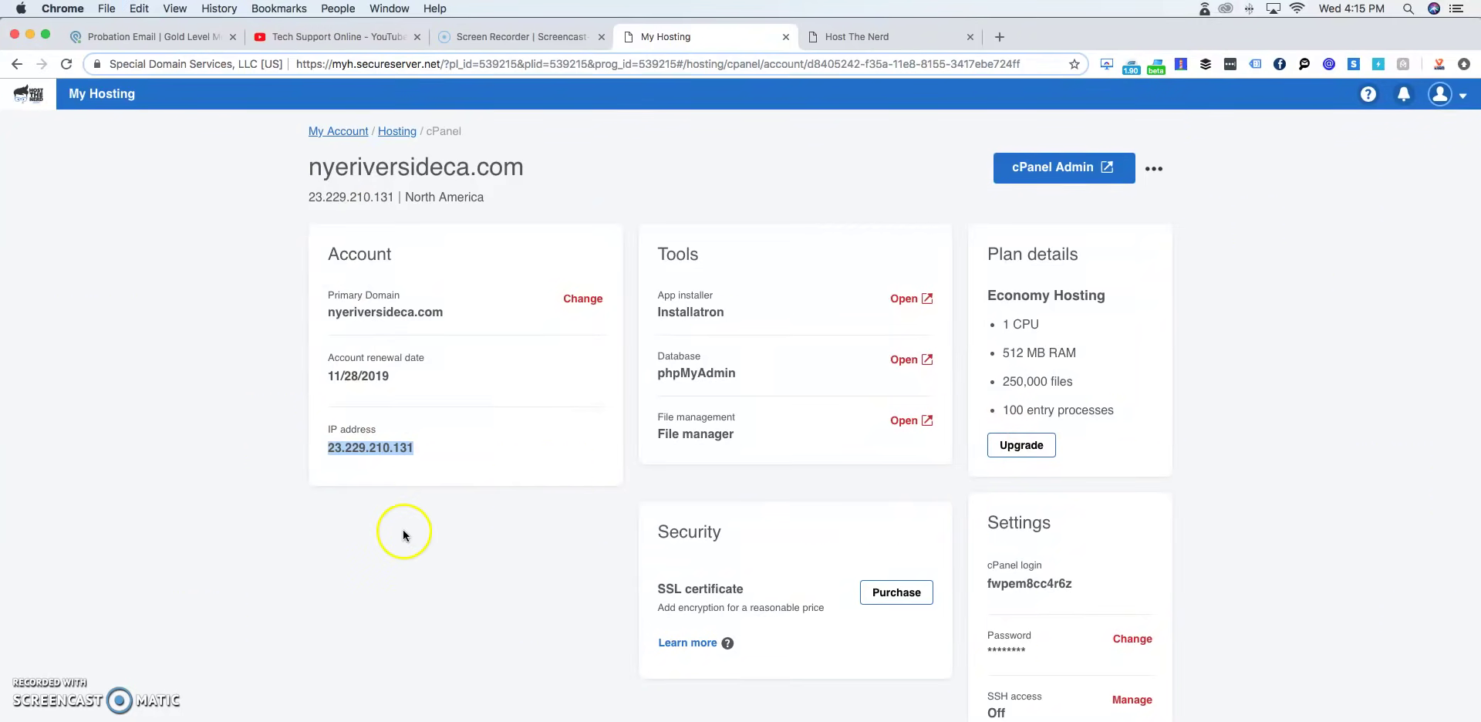
# Go to the account's product list on Host The Nerd and open DNS management for the domain nyeriversideca.com.
pyautogui.click(819, 44)
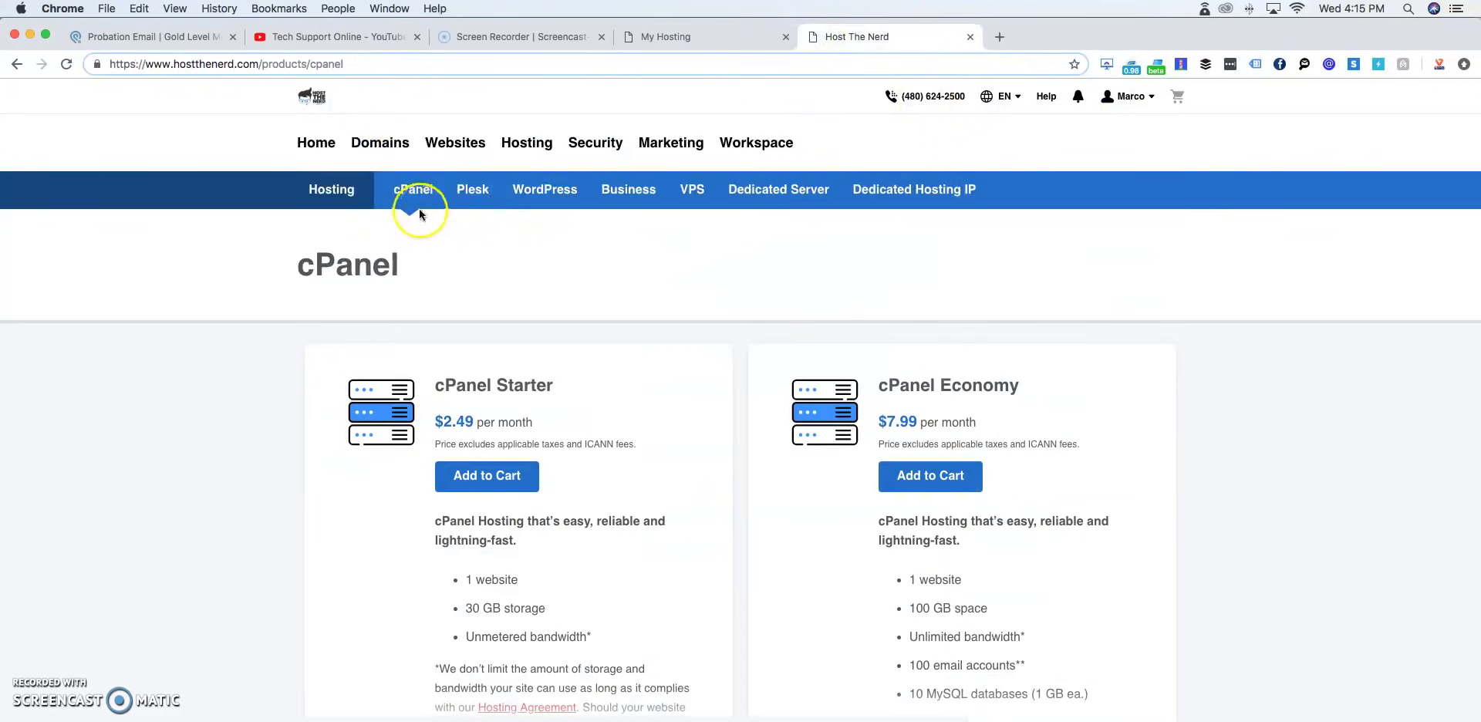
pyautogui.click(1128, 95)
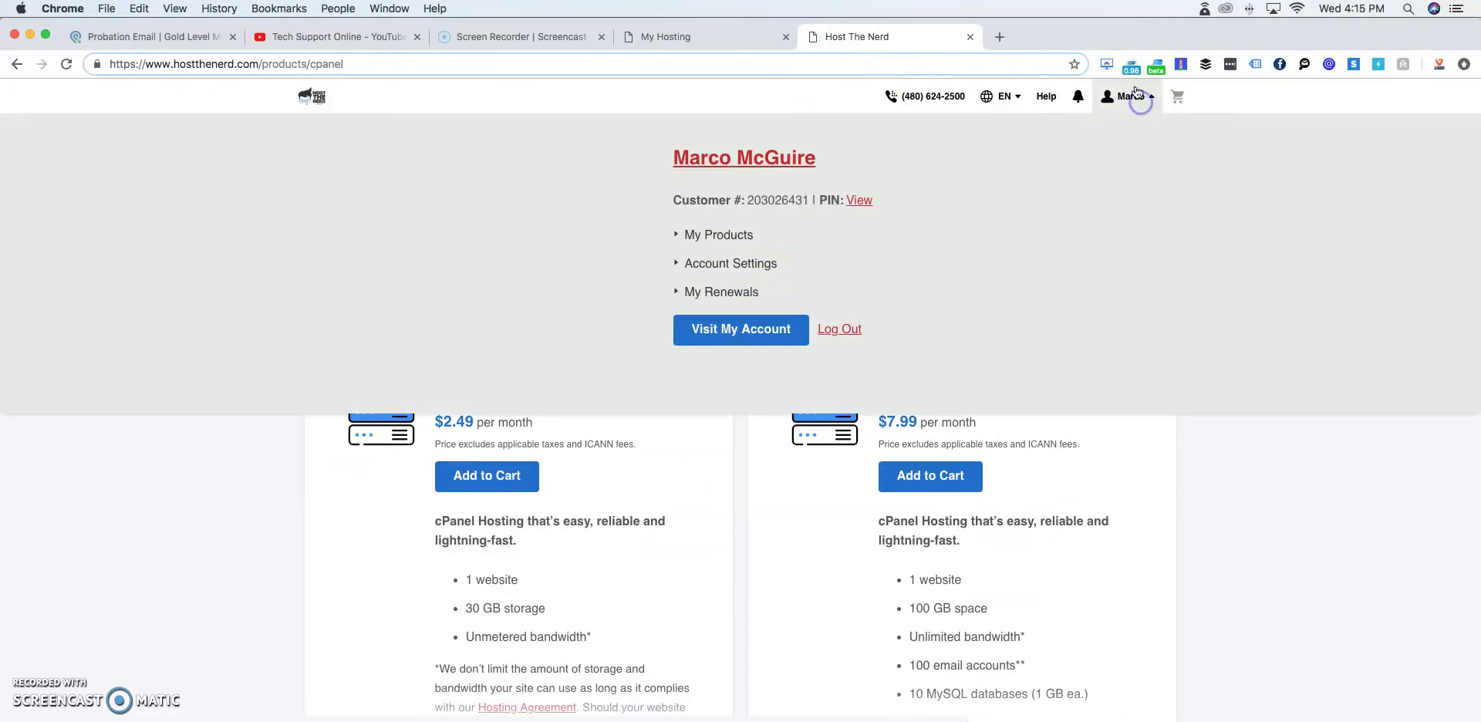
pyautogui.click(721, 236)
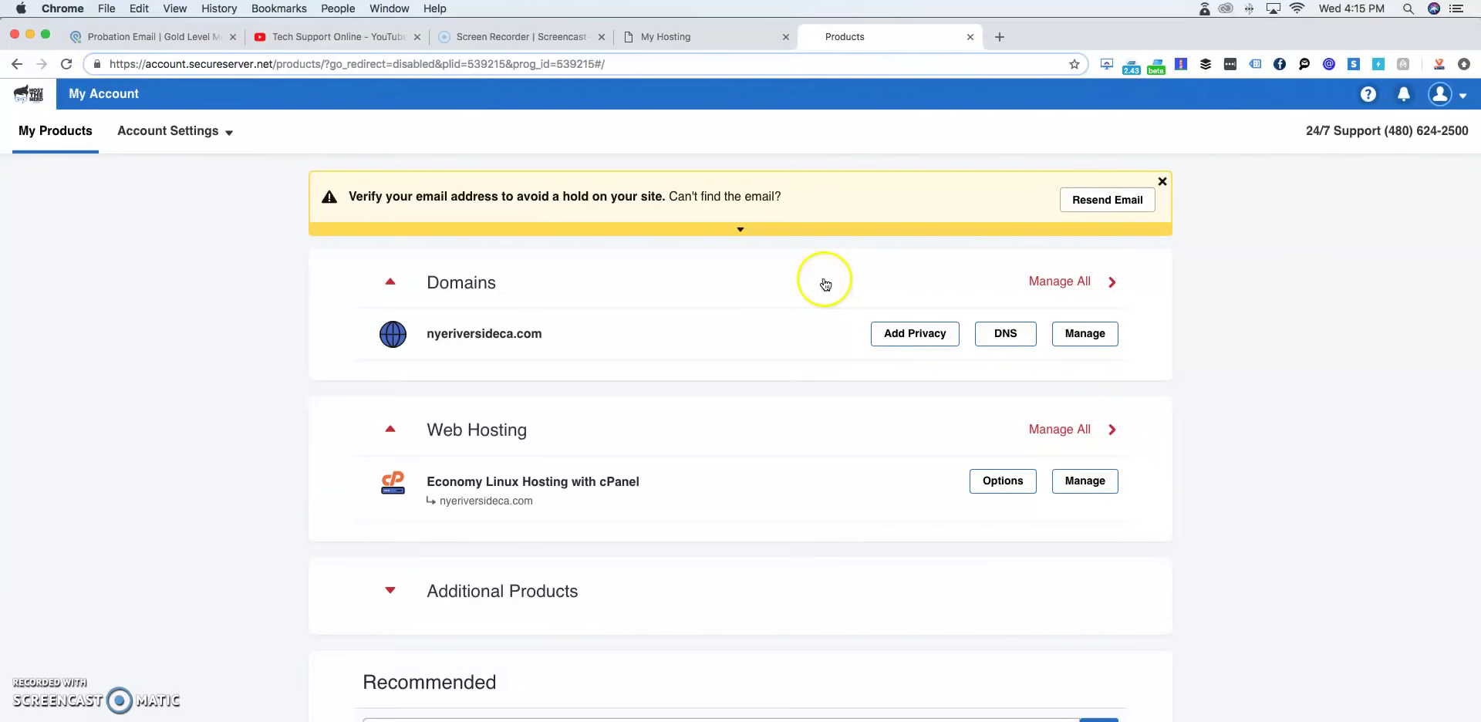
pyautogui.click(1087, 336)
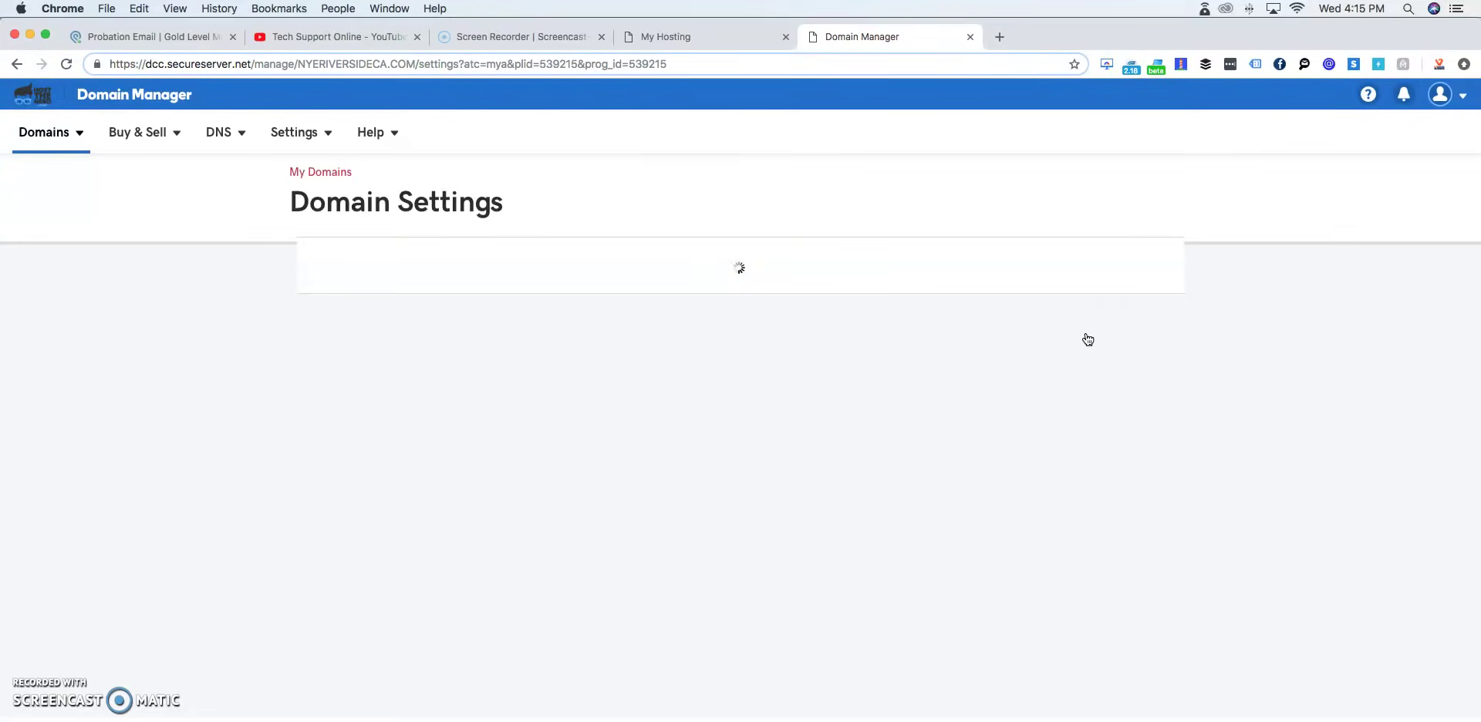
pyautogui.scroll(-5, 609, 407)
pyautogui.scroll(-7, 609, 407)
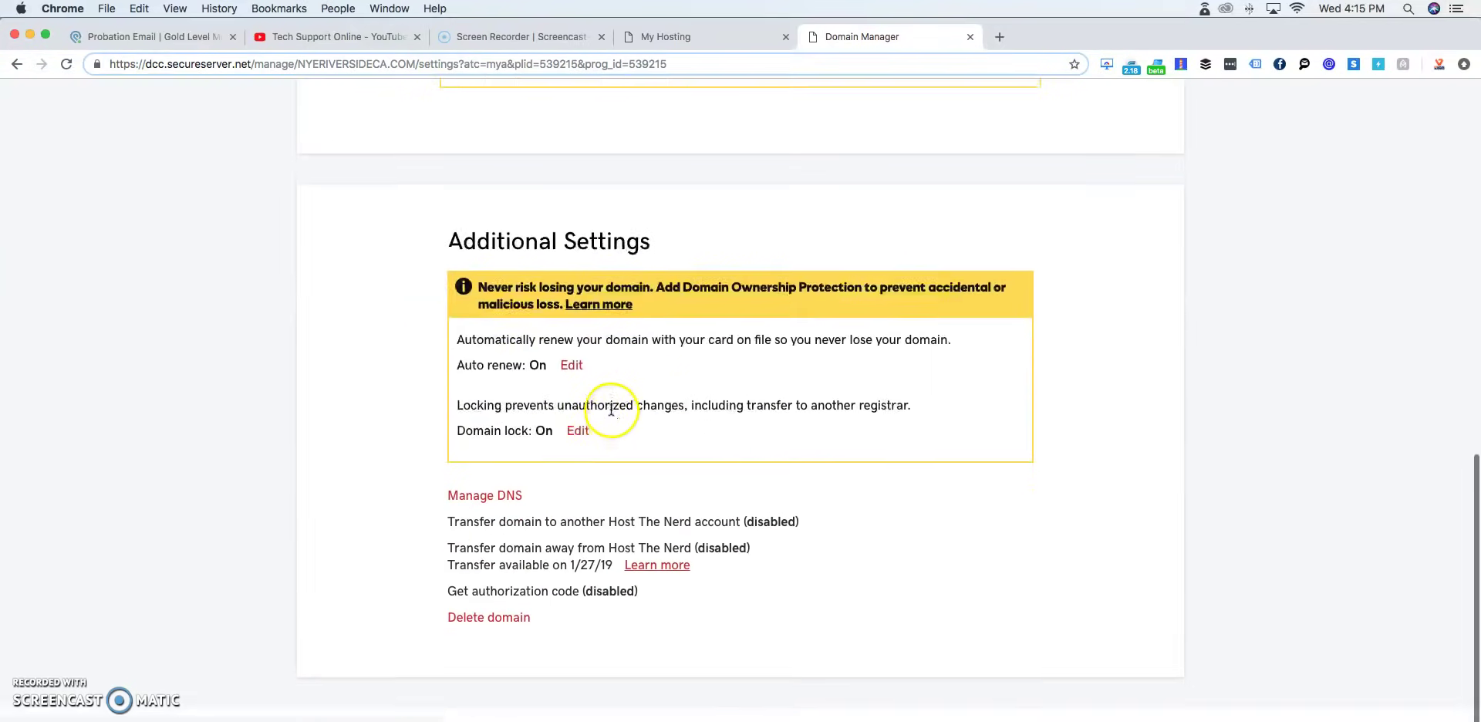
pyautogui.click(481, 506)
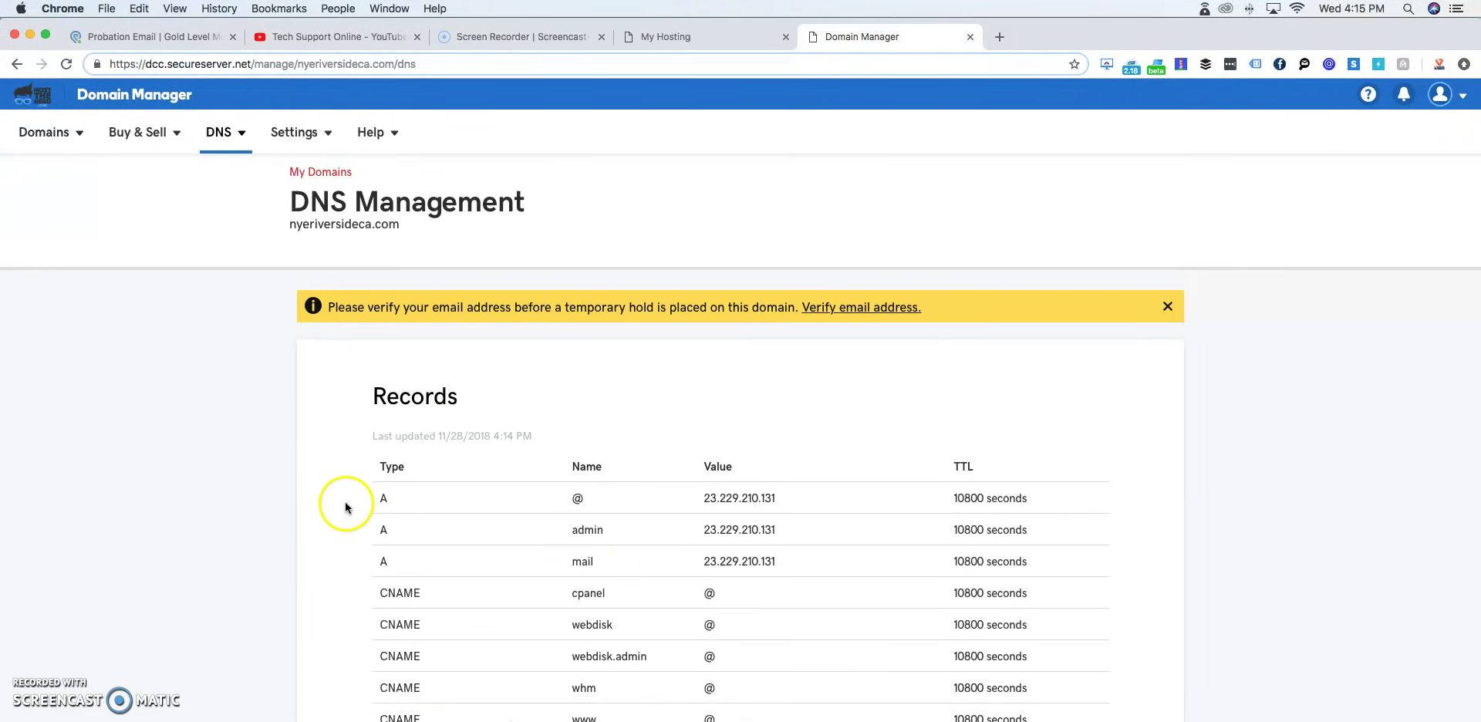
# Compare the value of the domain's @ A record with the IP address shown on the hosting dashboard.
pyautogui.moveTo(369, 502); pyautogui.dragTo(808, 489)
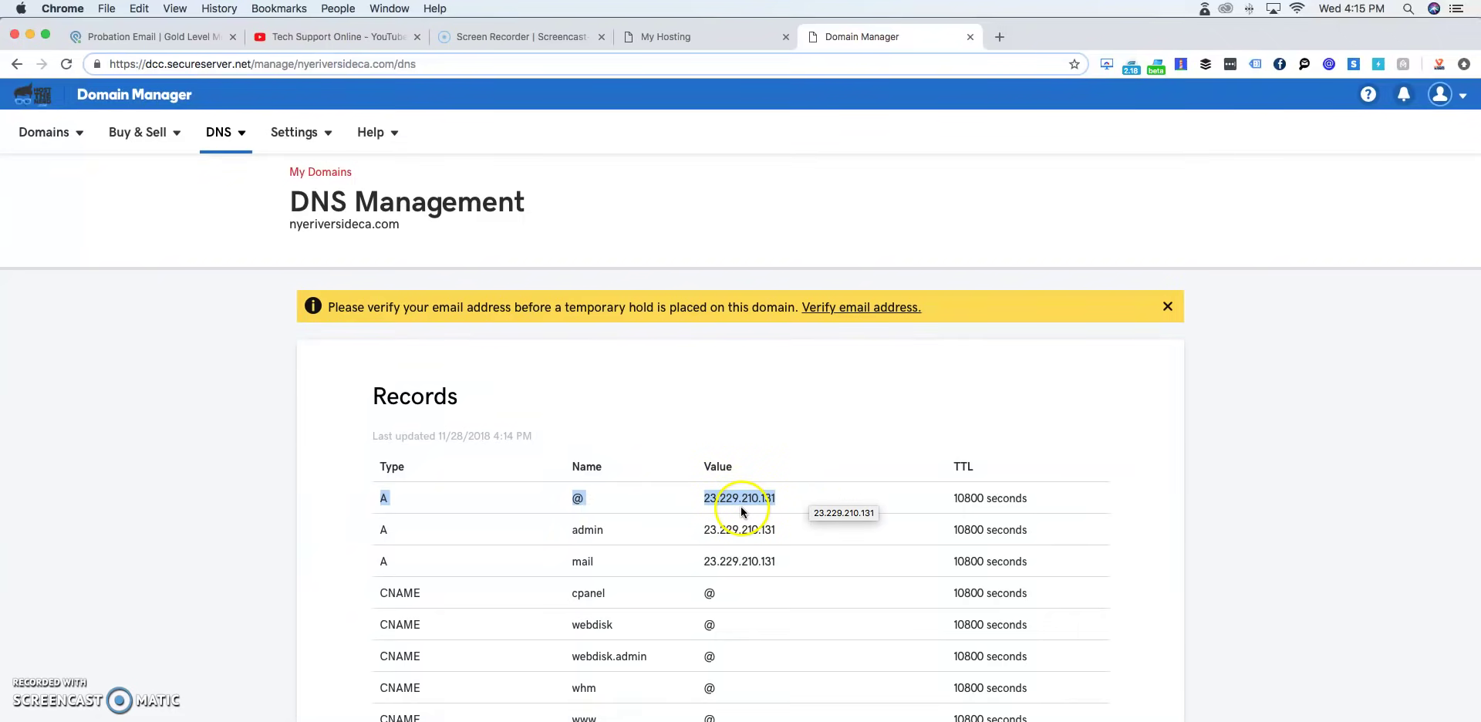
pyautogui.click(777, 37)
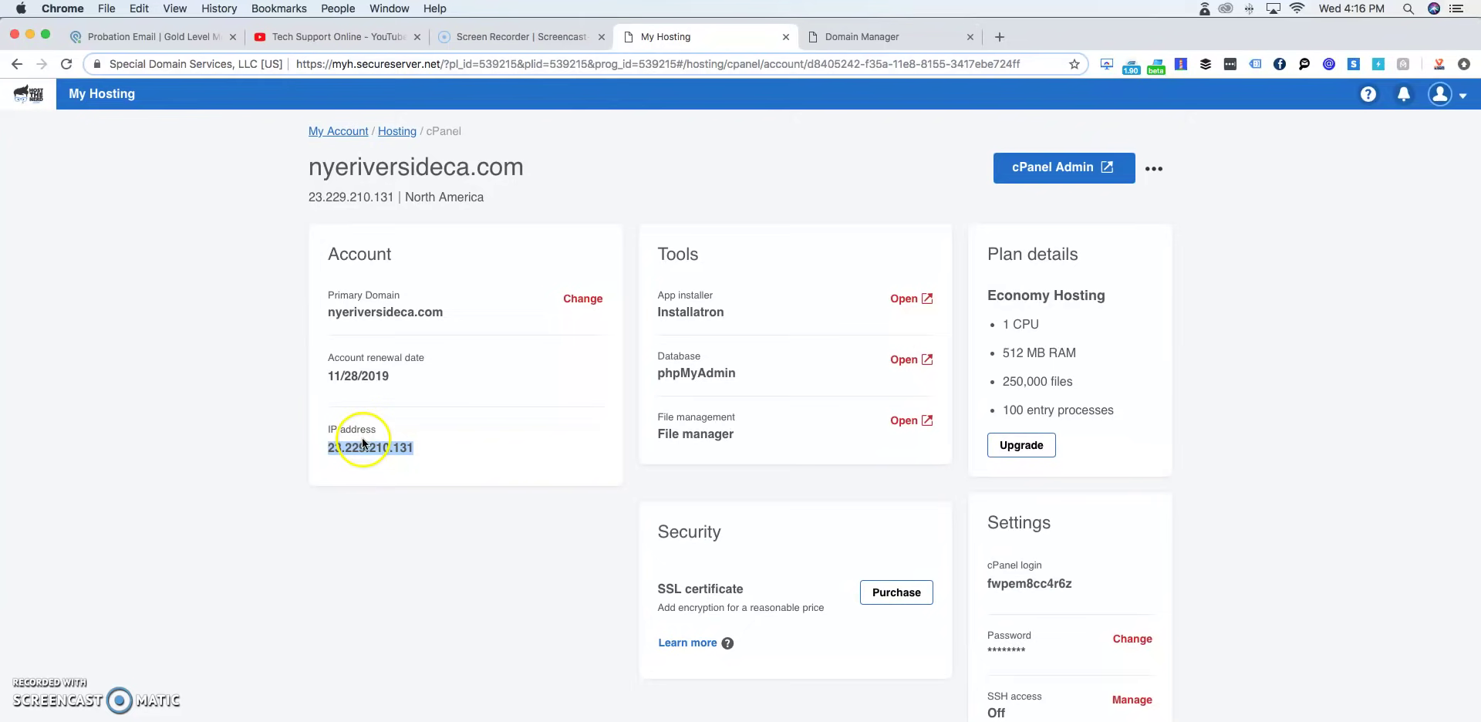
pyautogui.click(914, 36)
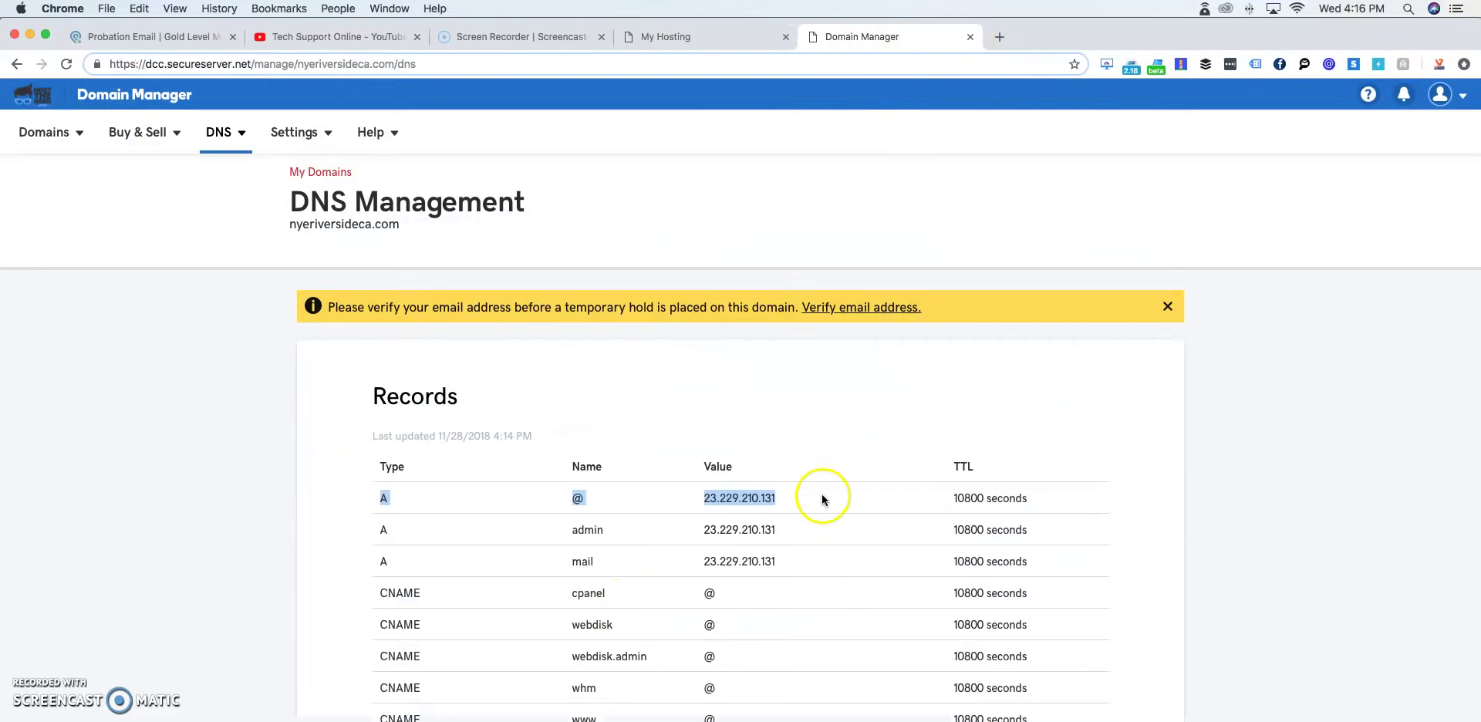
pyautogui.doubleClick(741, 497)
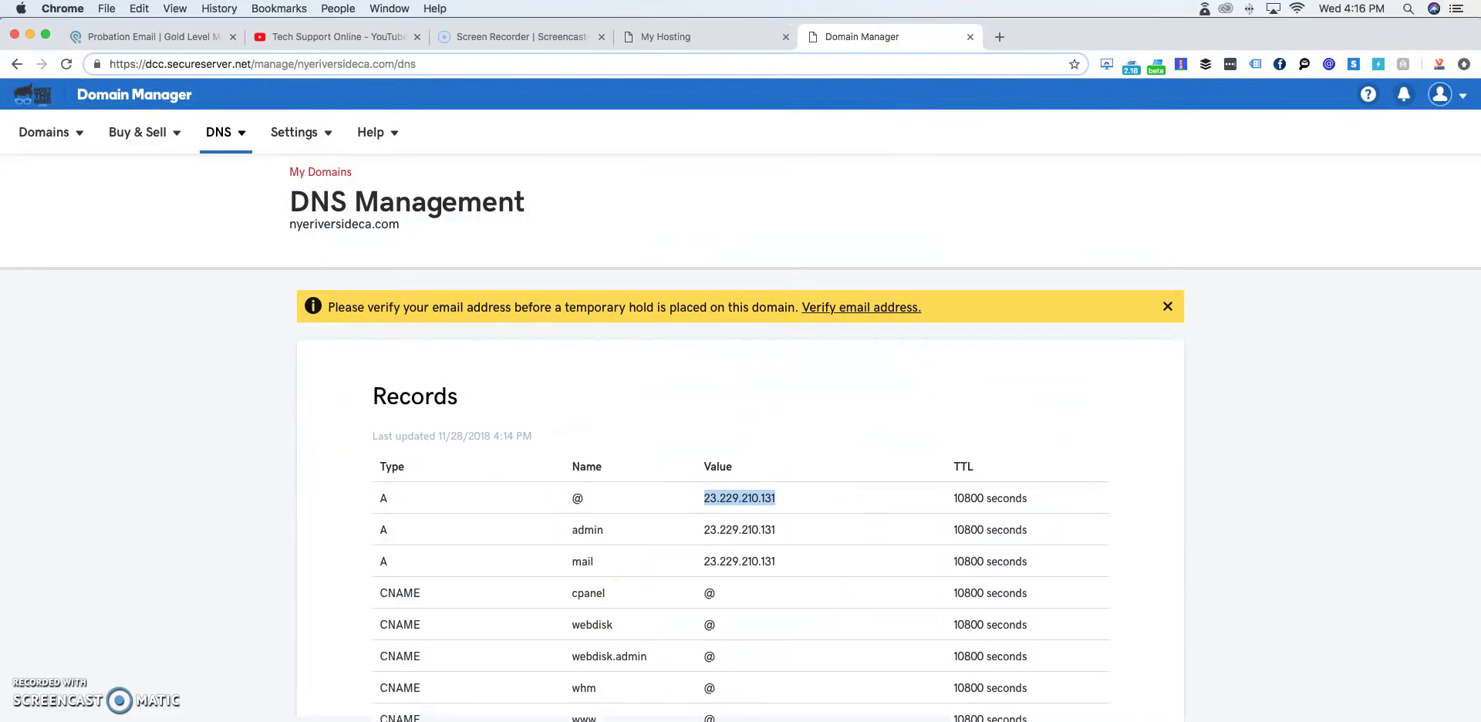
pyautogui.click(682, 35)
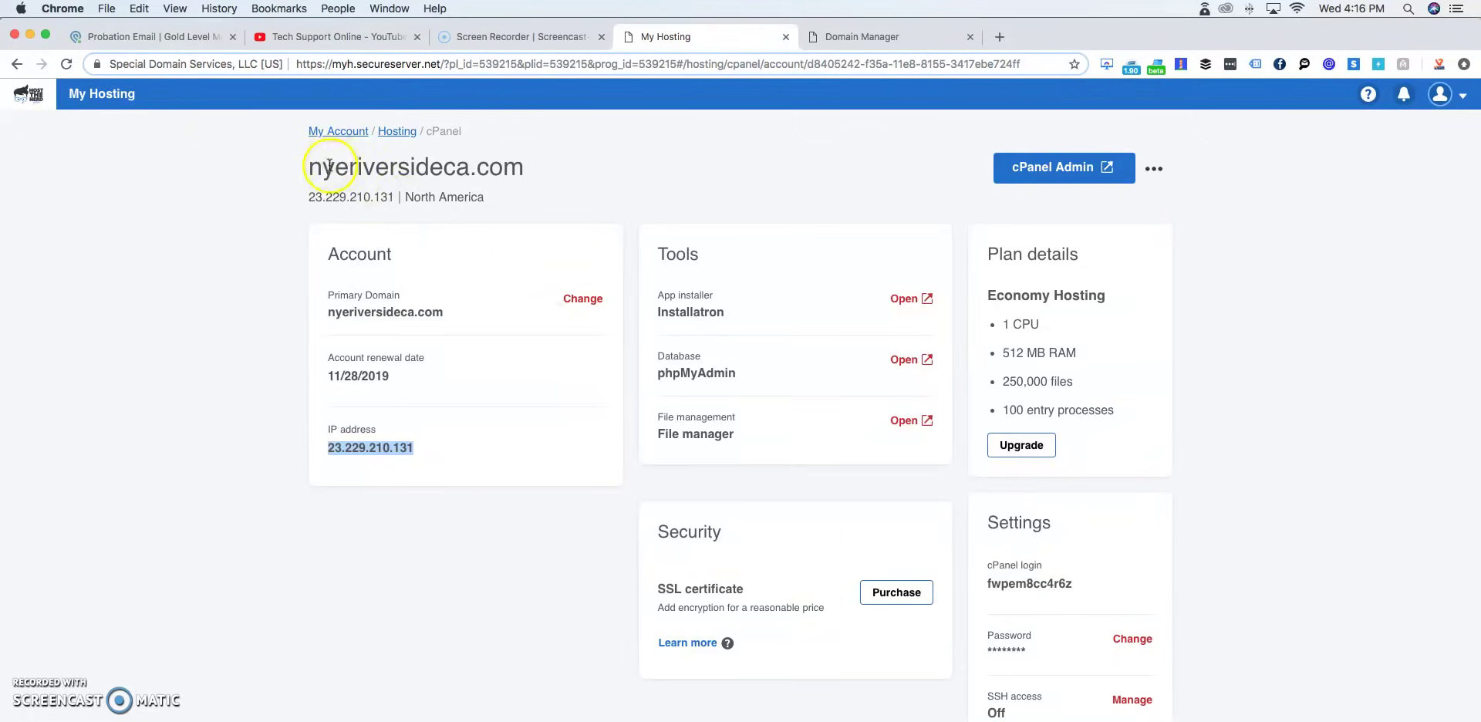
pyautogui.moveTo(309, 166); pyautogui.dragTo(597, 162)
pyautogui.click(597, 163)
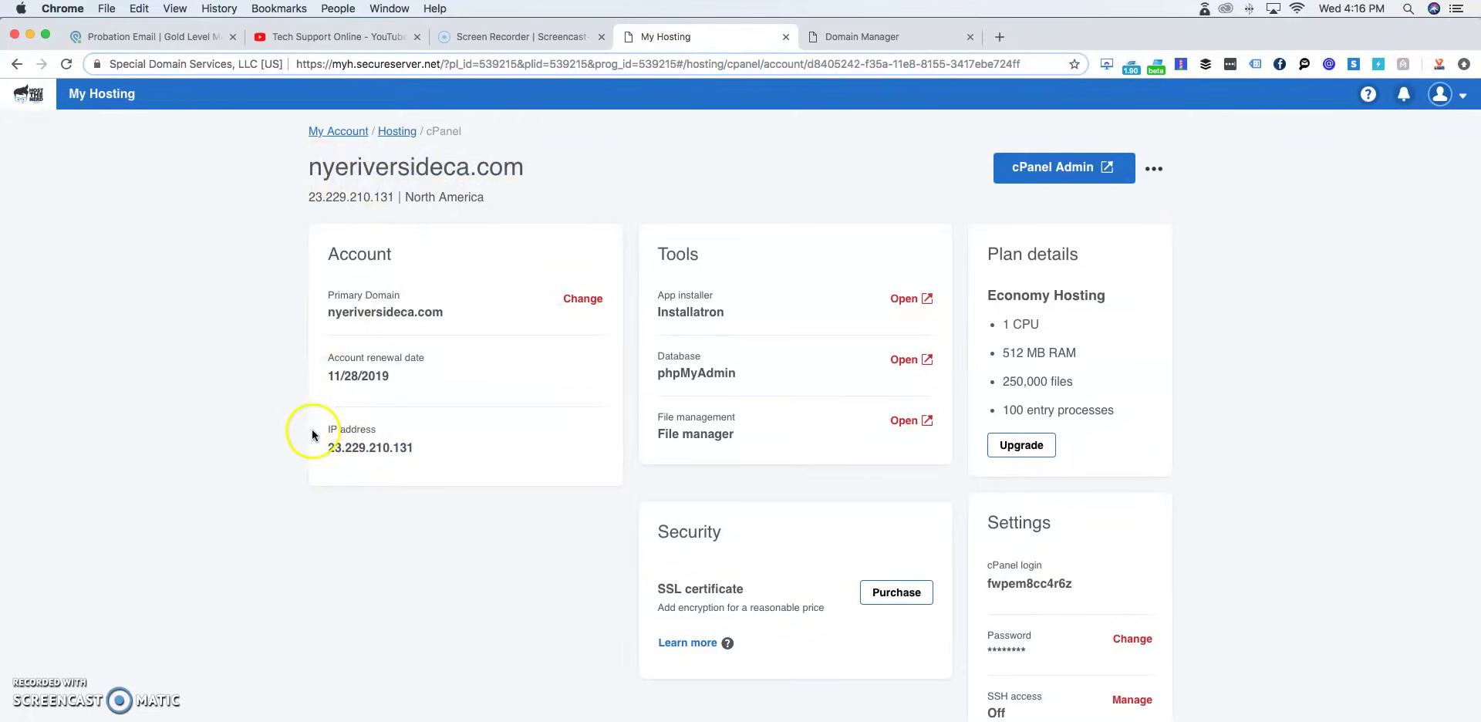
pyautogui.moveTo(328, 448); pyautogui.dragTo(415, 449)
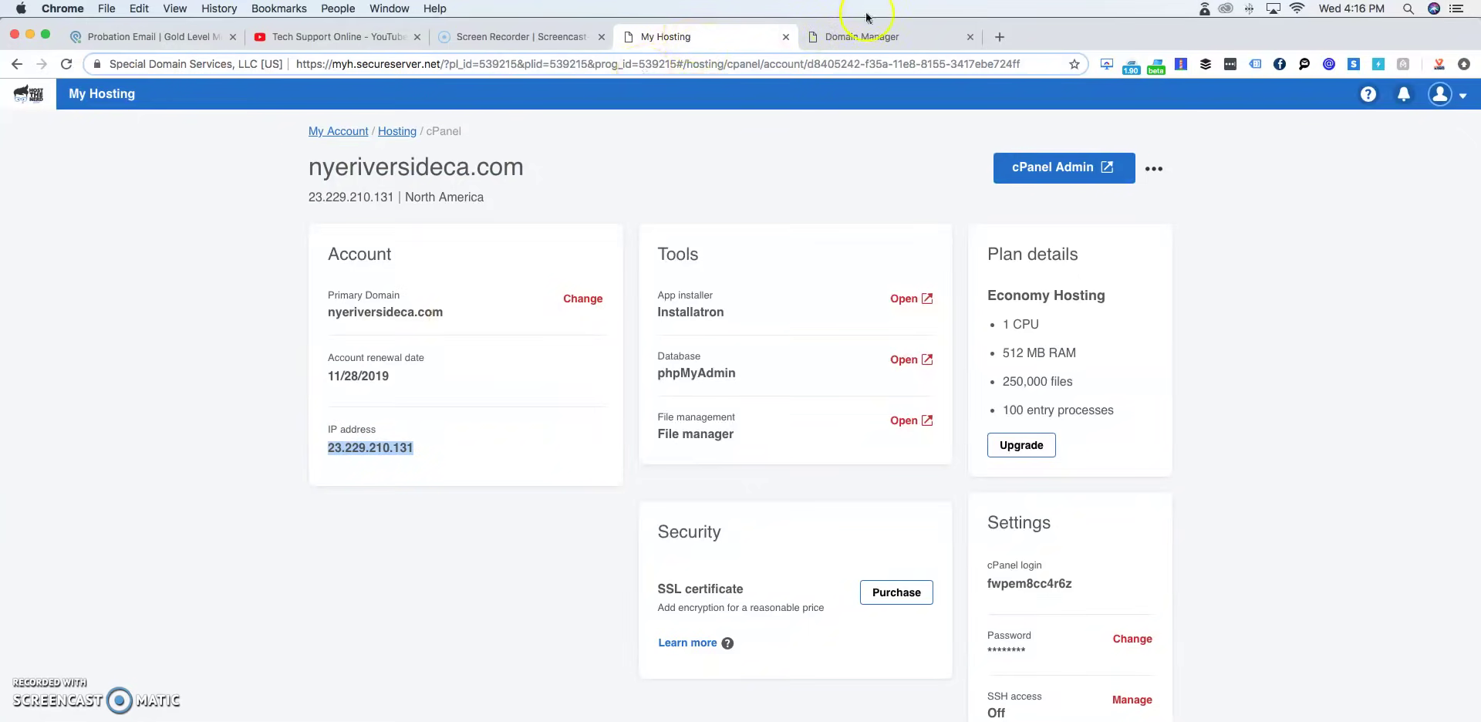
pyautogui.click(855, 35)
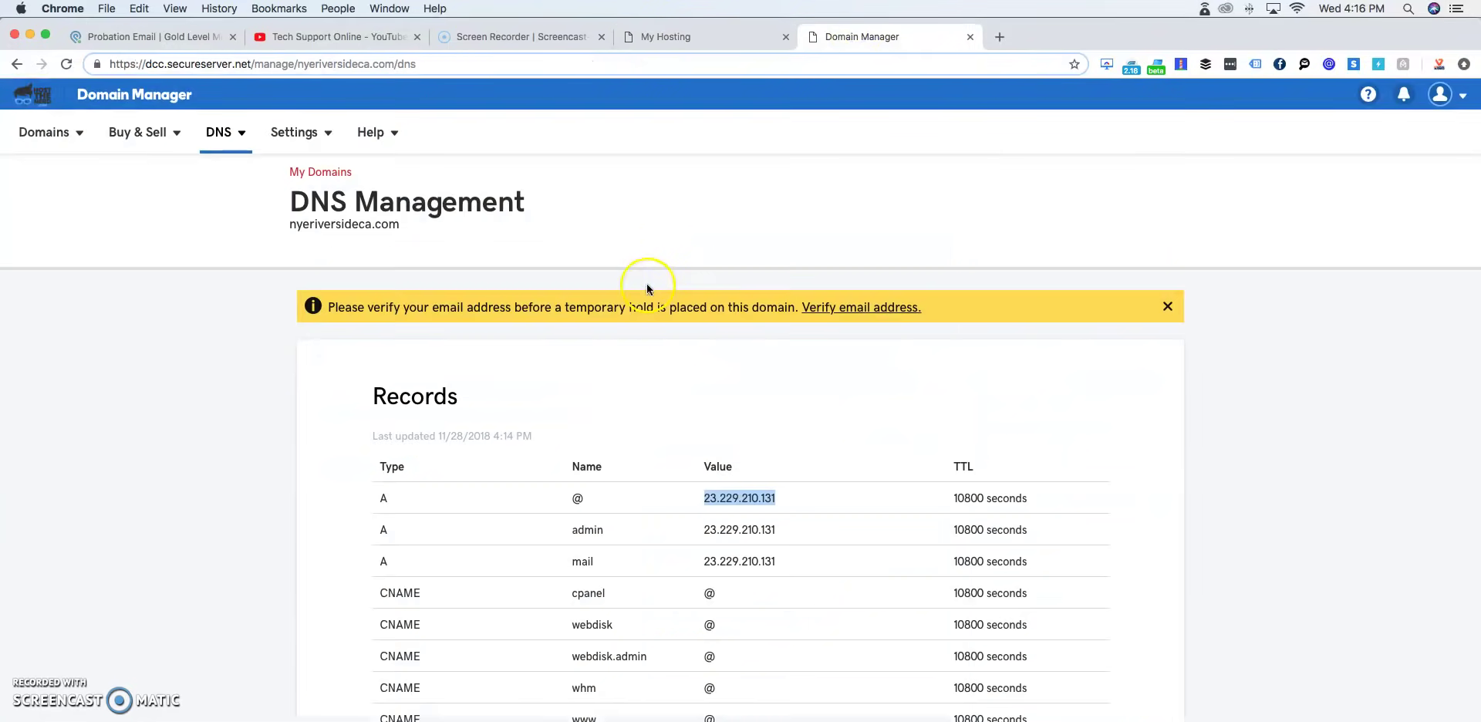
# Examine the remaining DNS records and the nameservers of nyeriversideca.com.
pyautogui.scroll(-3, 766, 334)
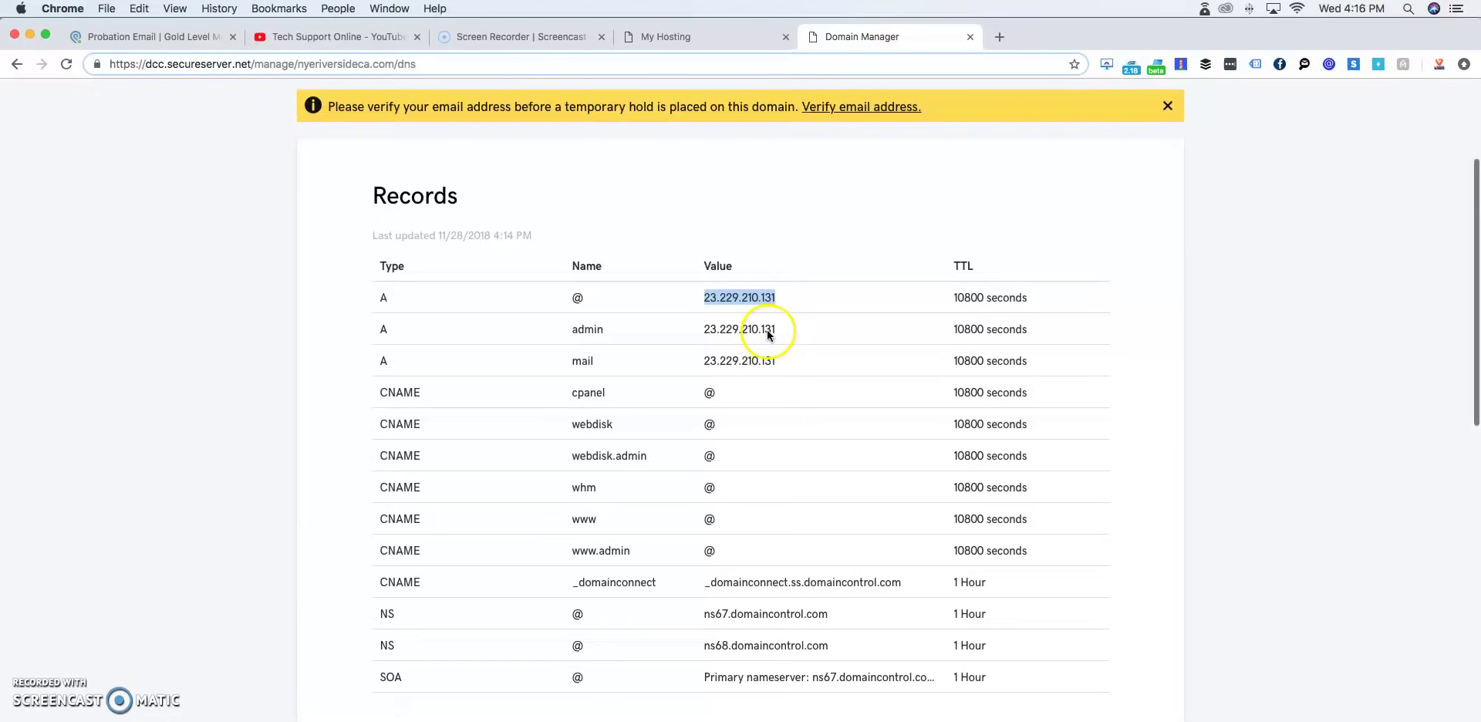
pyautogui.scroll(5, 740, 349)
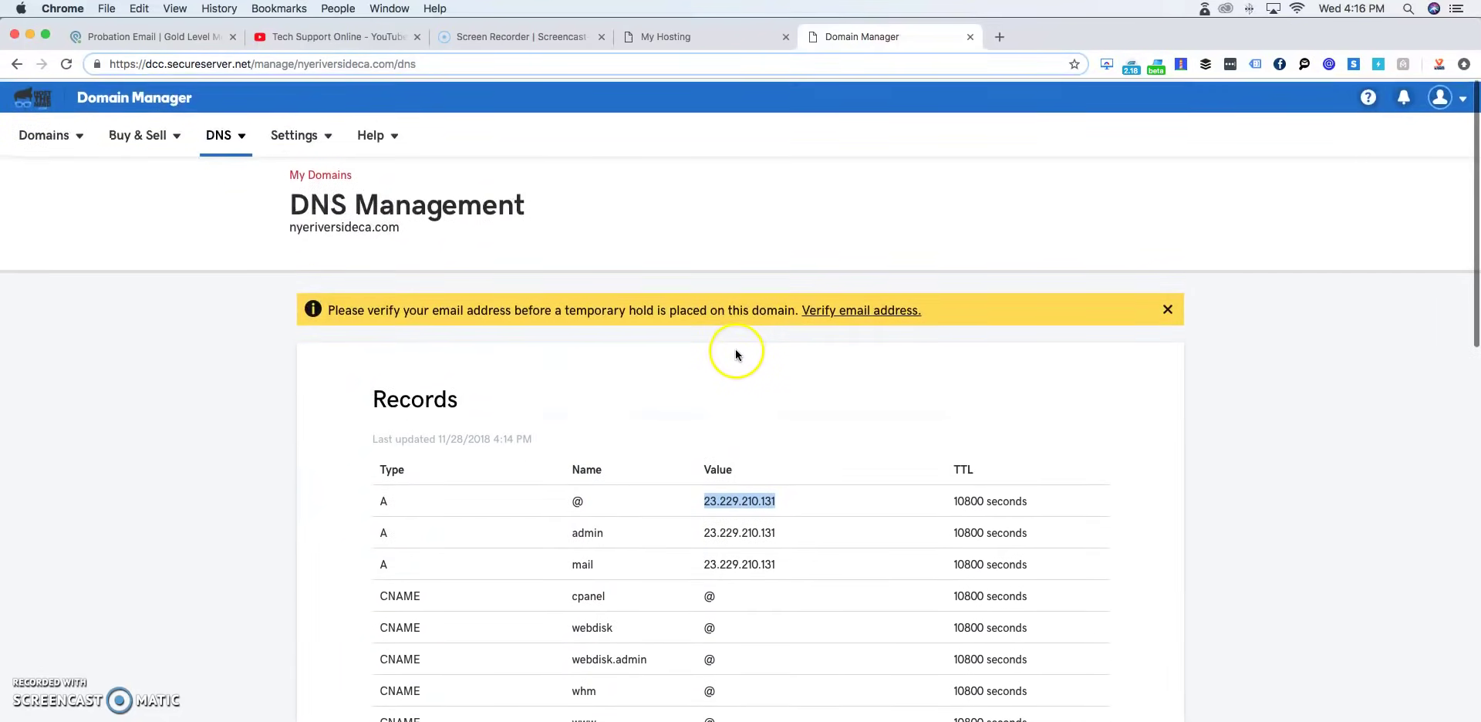
pyautogui.scroll(-10, 736, 355)
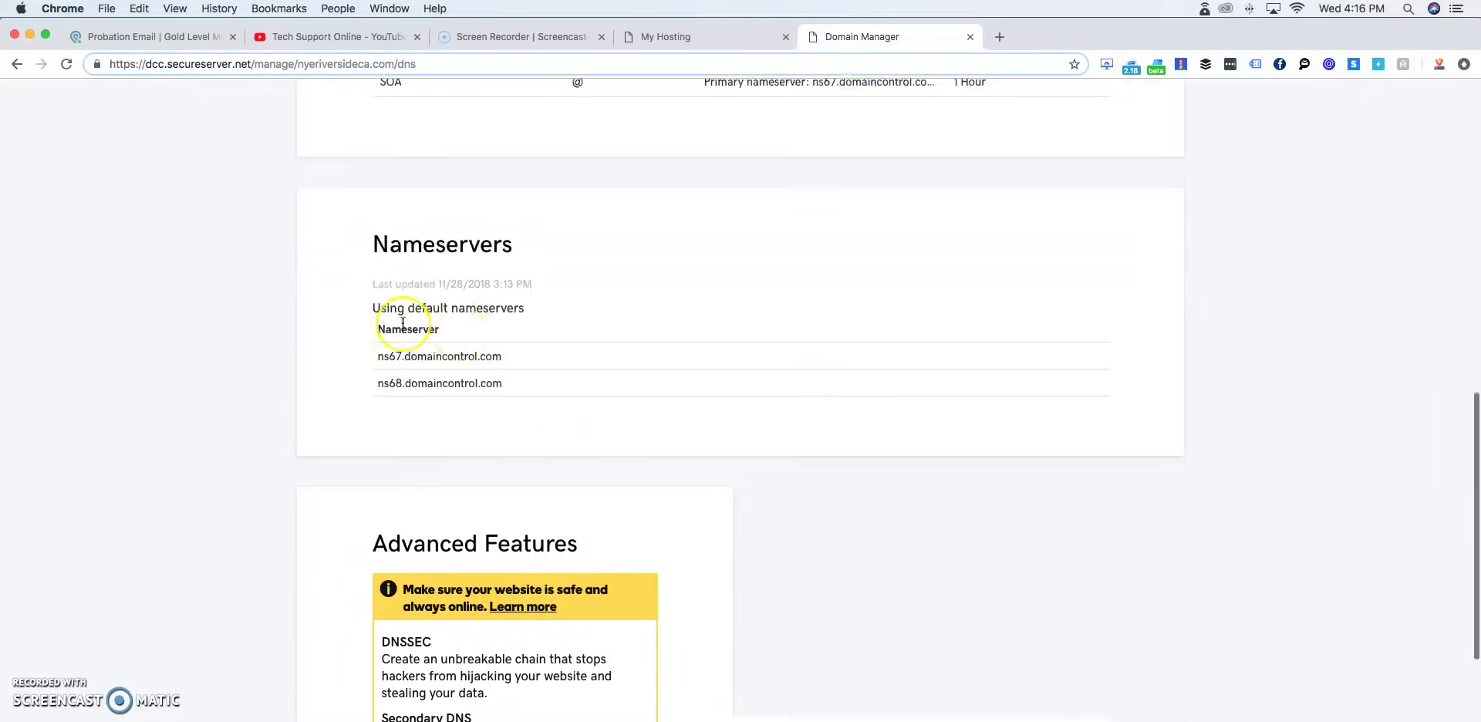
pyautogui.doubleClick(406, 245)
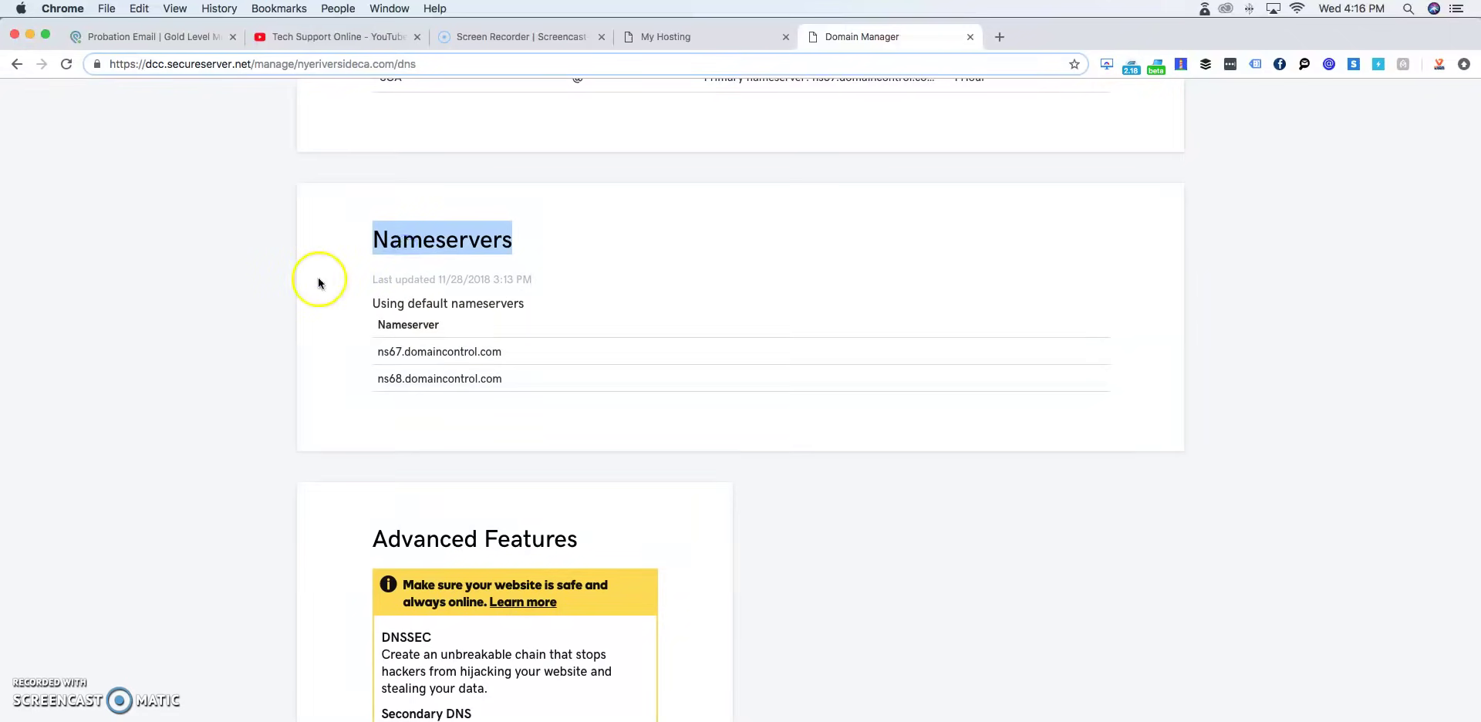
pyautogui.doubleClick(413, 352)
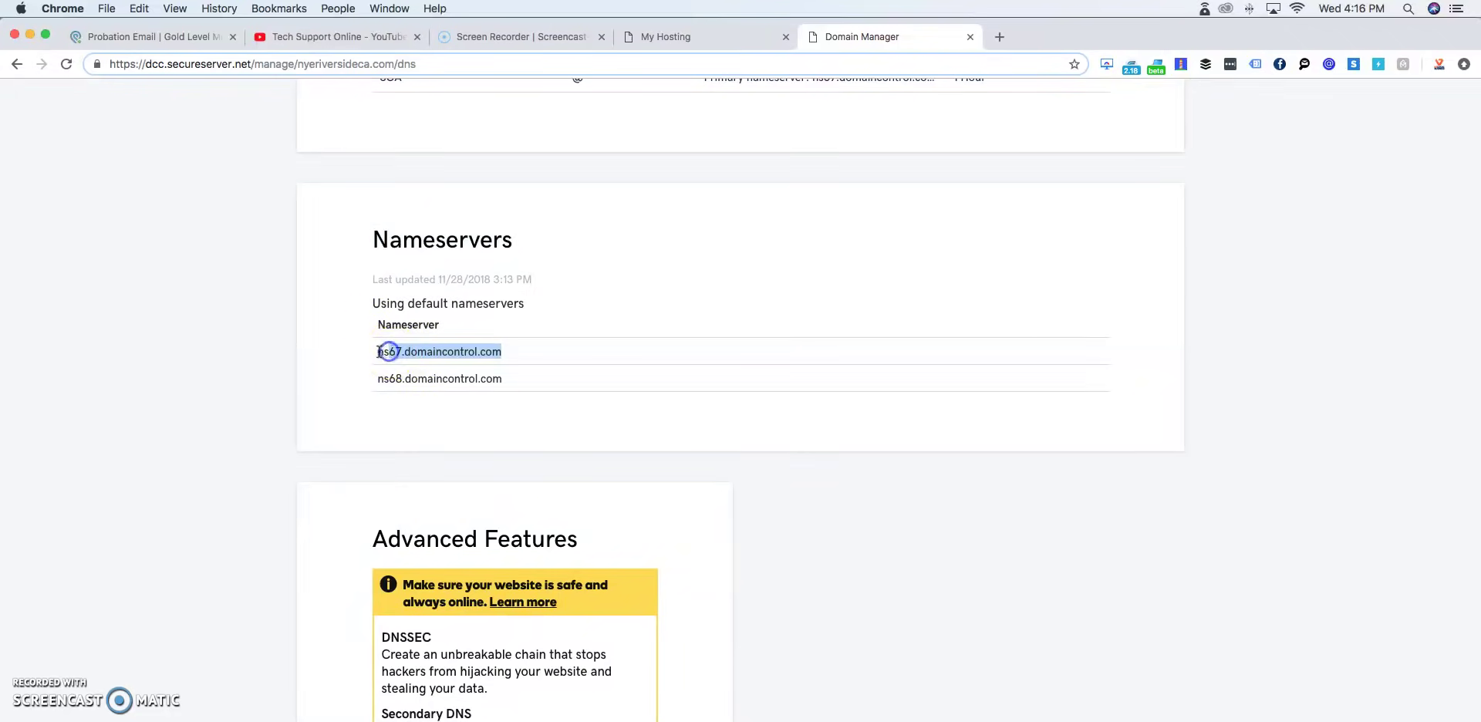
pyautogui.moveTo(386, 351); pyautogui.dragTo(406, 353)
pyautogui.click(401, 352)
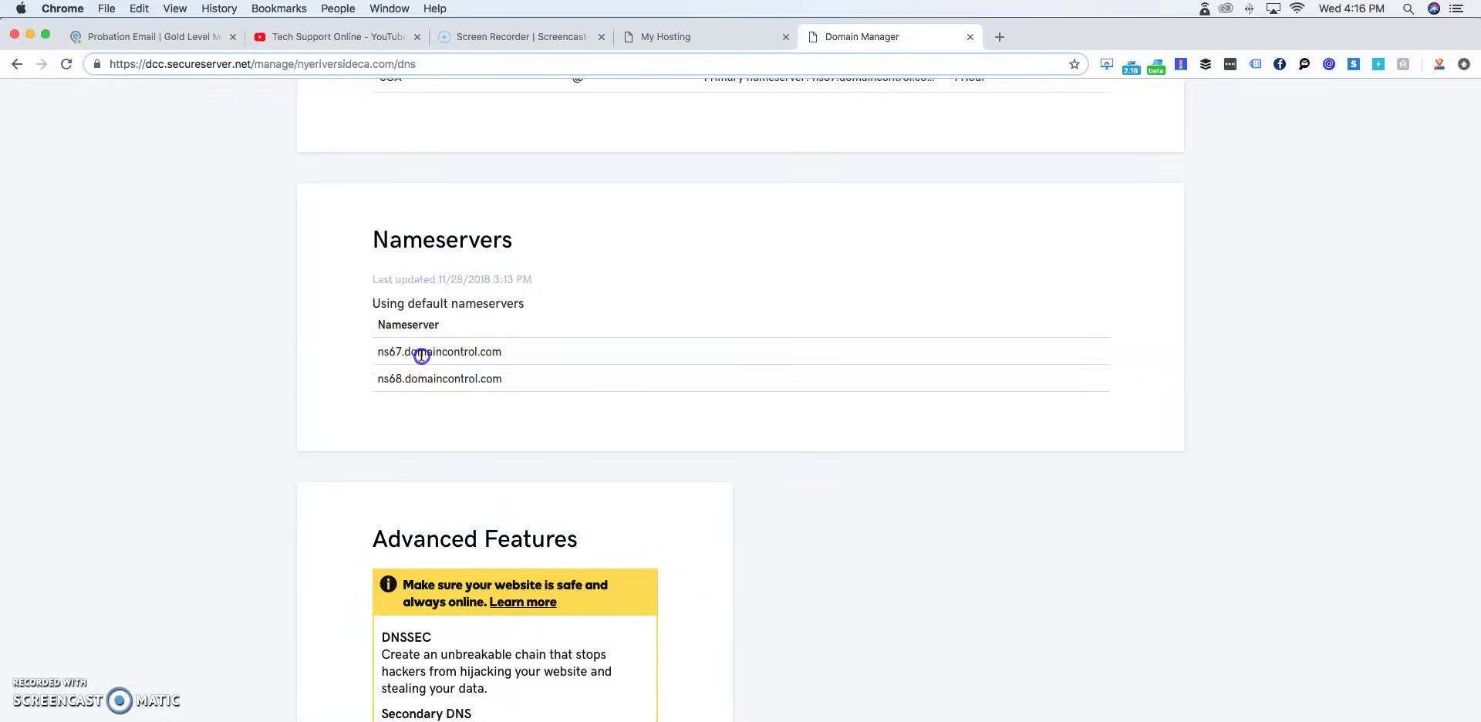
pyautogui.doubleClick(416, 352)
pyautogui.click(386, 378)
pyautogui.scroll(-4, 831, 461)
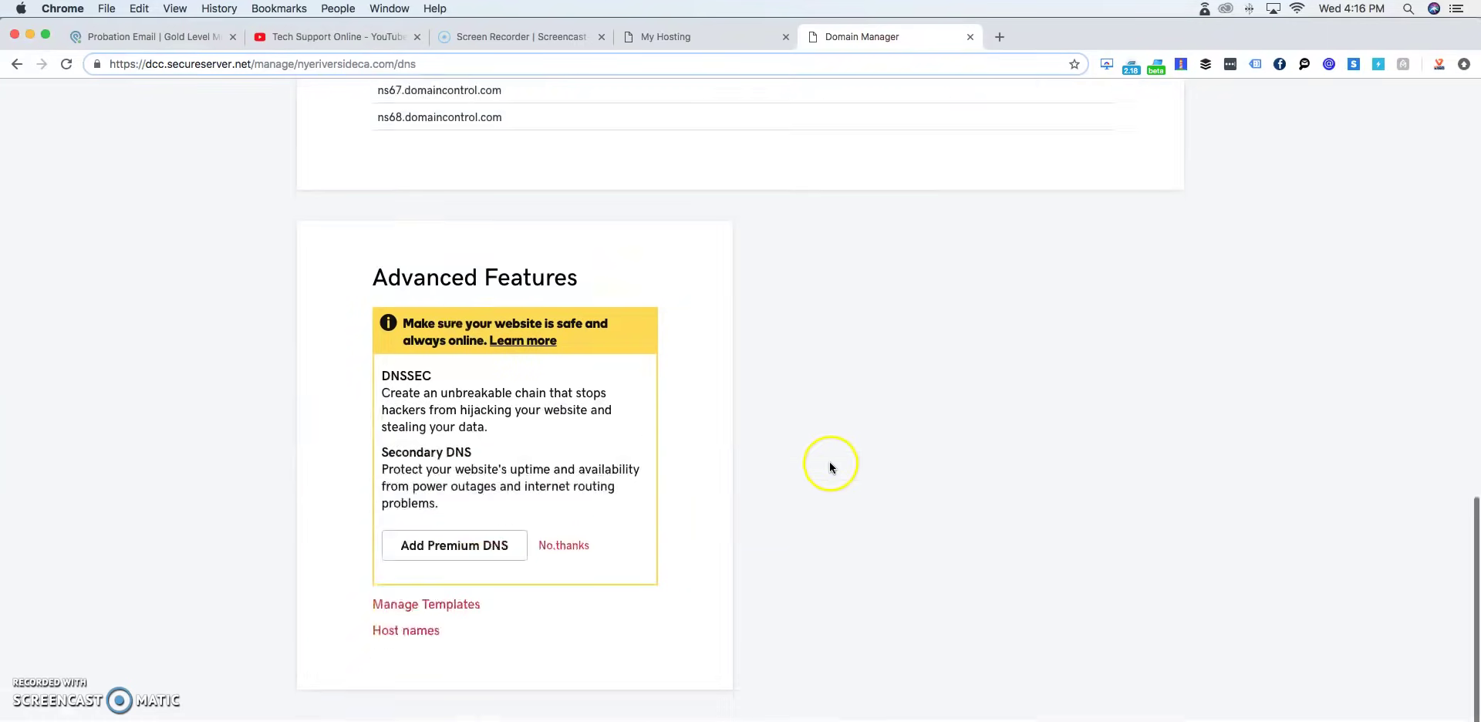
pyautogui.scroll(7, 827, 461)
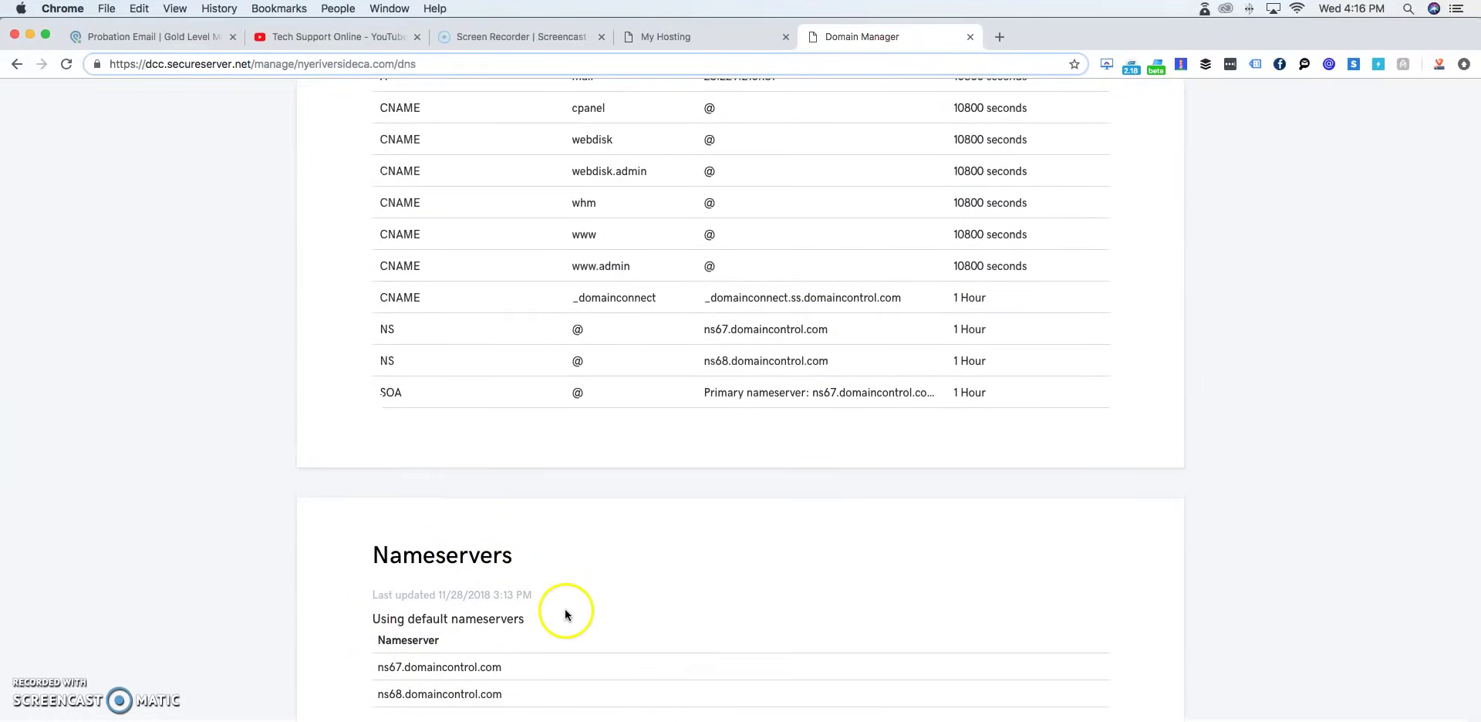
# Review the domain's nameservers and recheck the ending of the @ A record's IP address.
pyautogui.scroll(-3, 567, 608)
pyautogui.scroll(10, 585, 451)
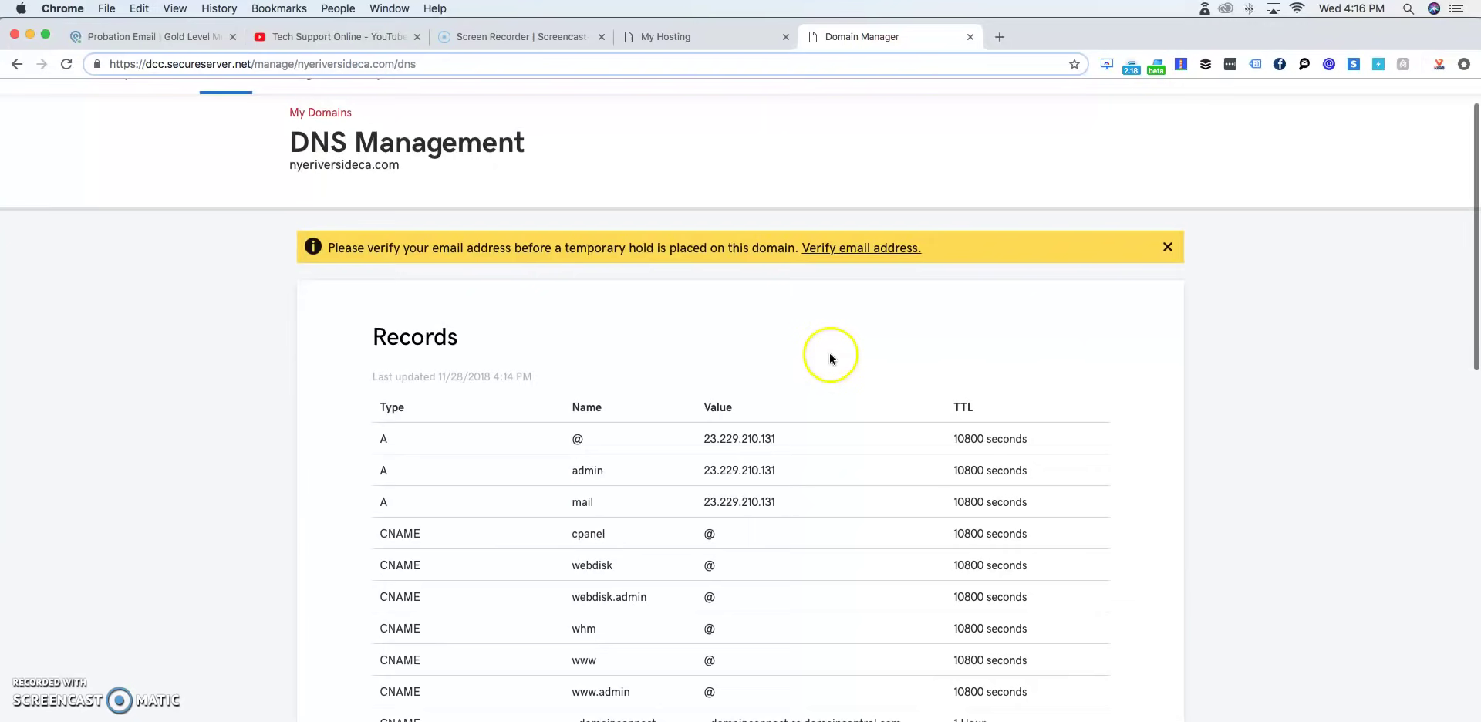
pyautogui.moveTo(776, 455); pyautogui.dragTo(756, 459)
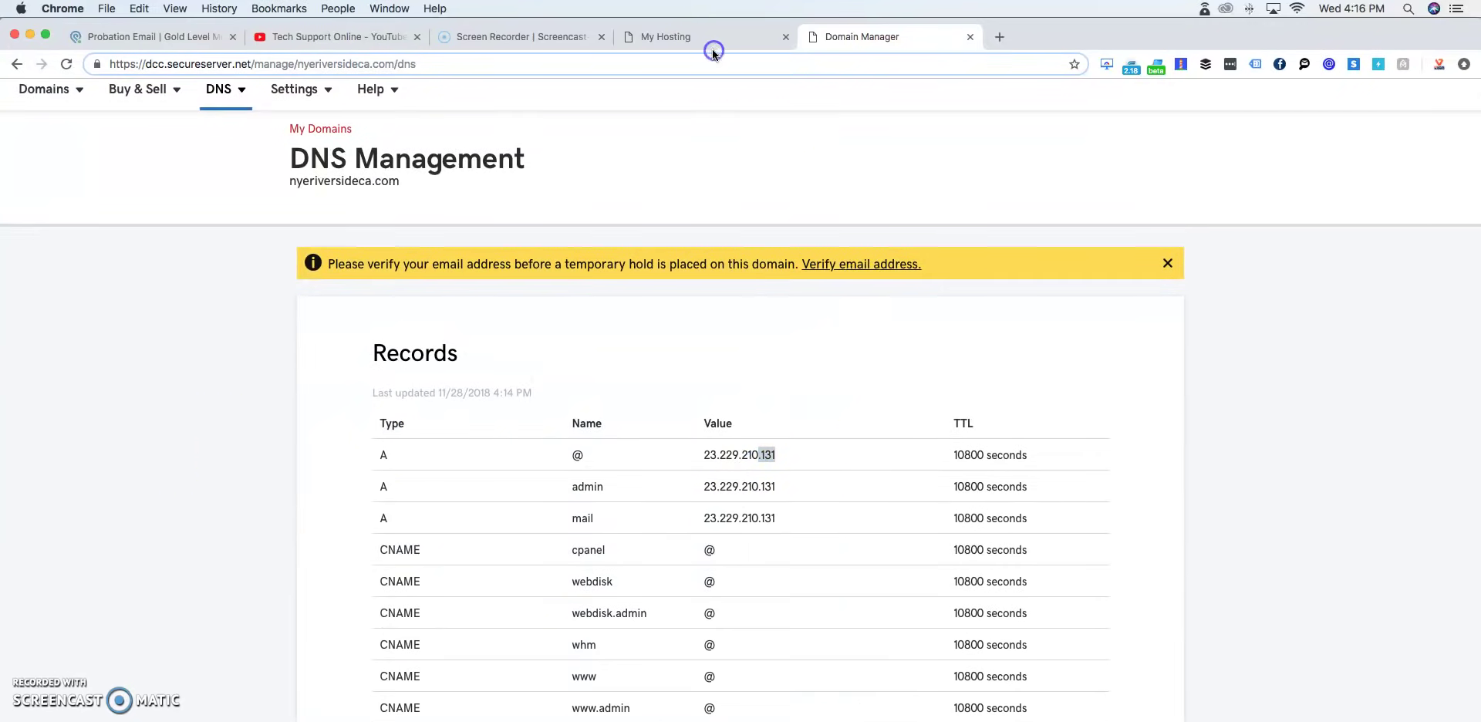
# Return to the hosting dashboard for nyeriversideca.com and open its cPanel Admin.
pyautogui.click(689, 38)
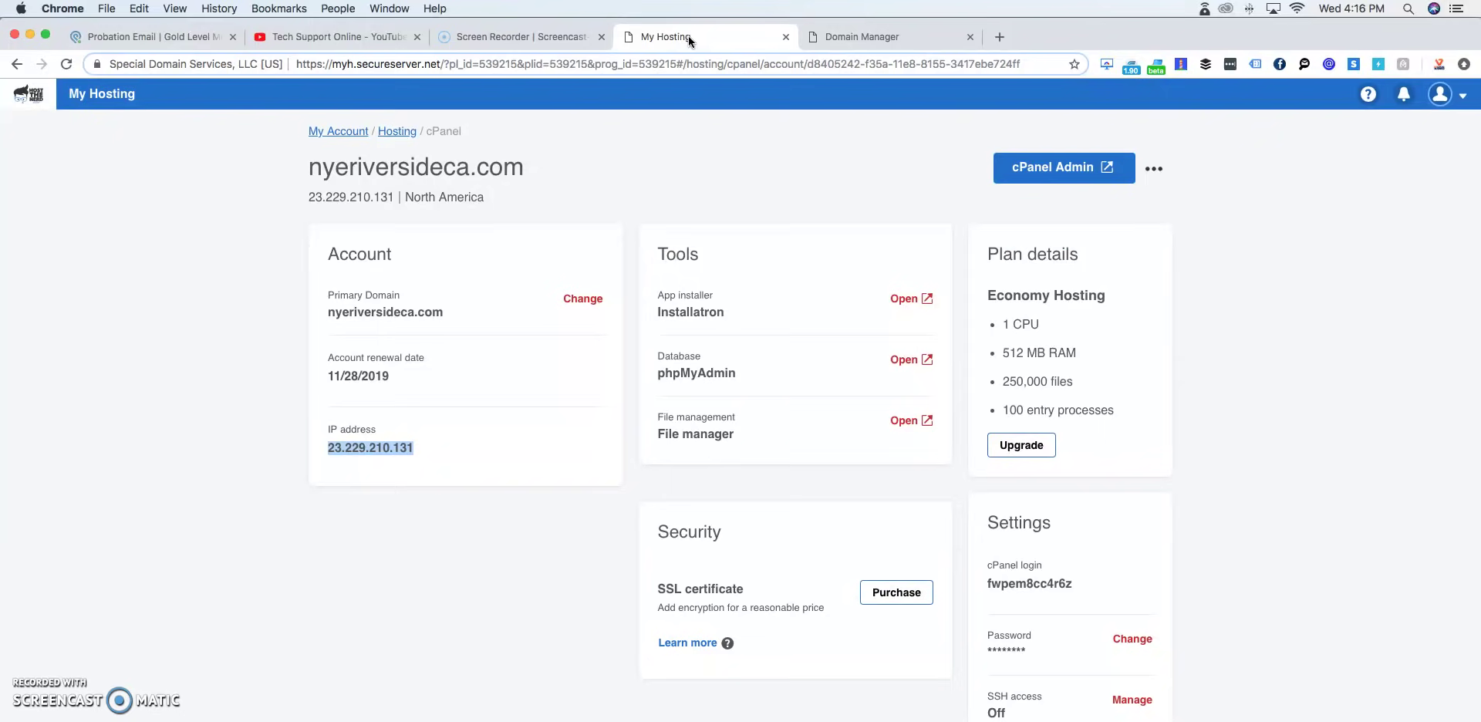
pyautogui.scroll(-3, 926, 370)
pyautogui.scroll(3, 1010, 385)
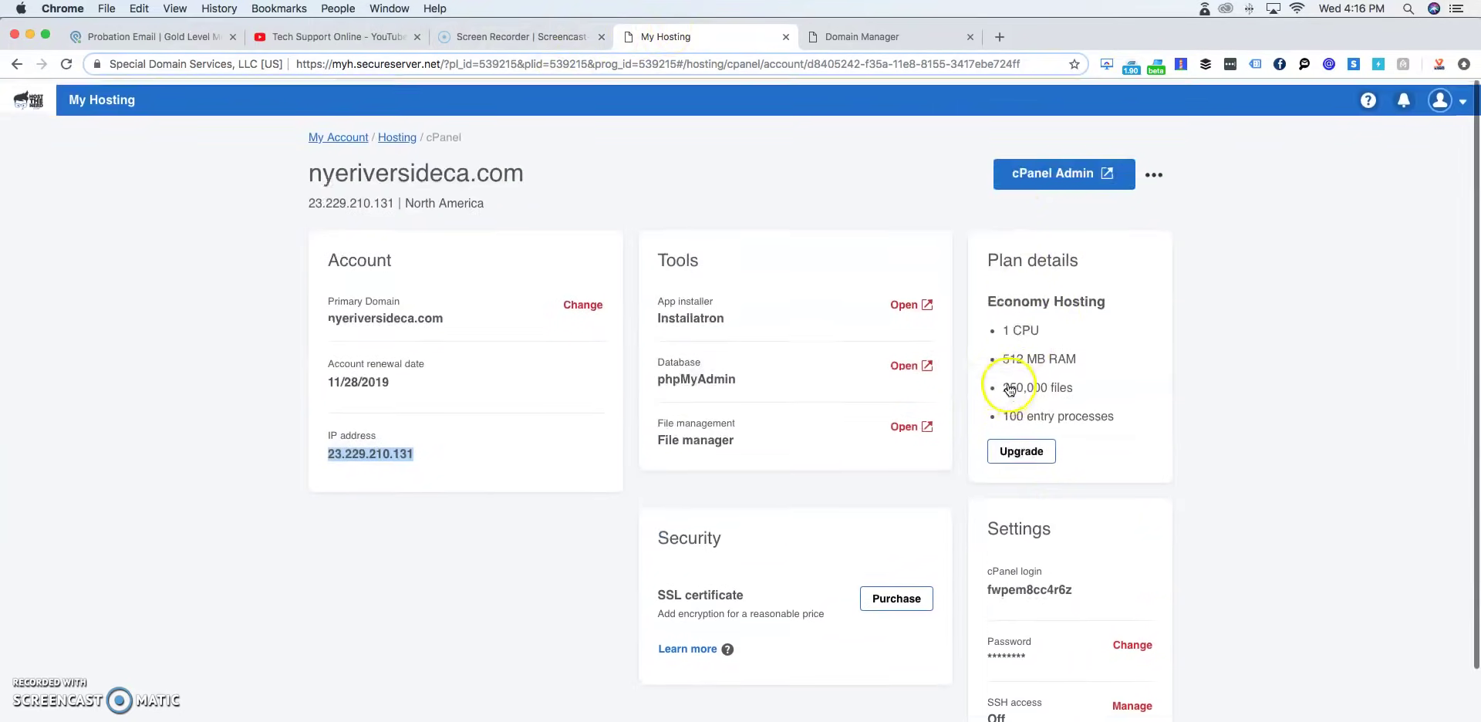
pyautogui.click(1049, 172)
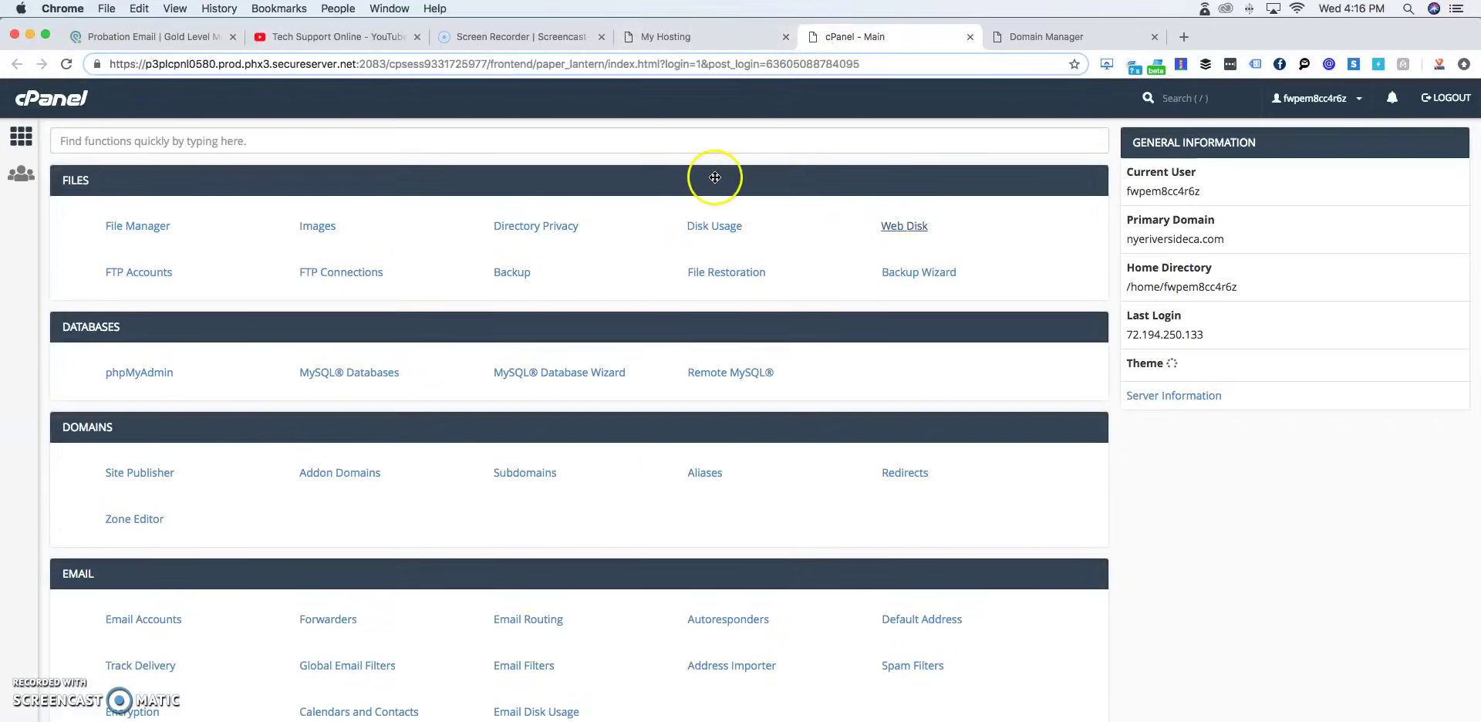
pyautogui.scroll(-10, 494, 379)
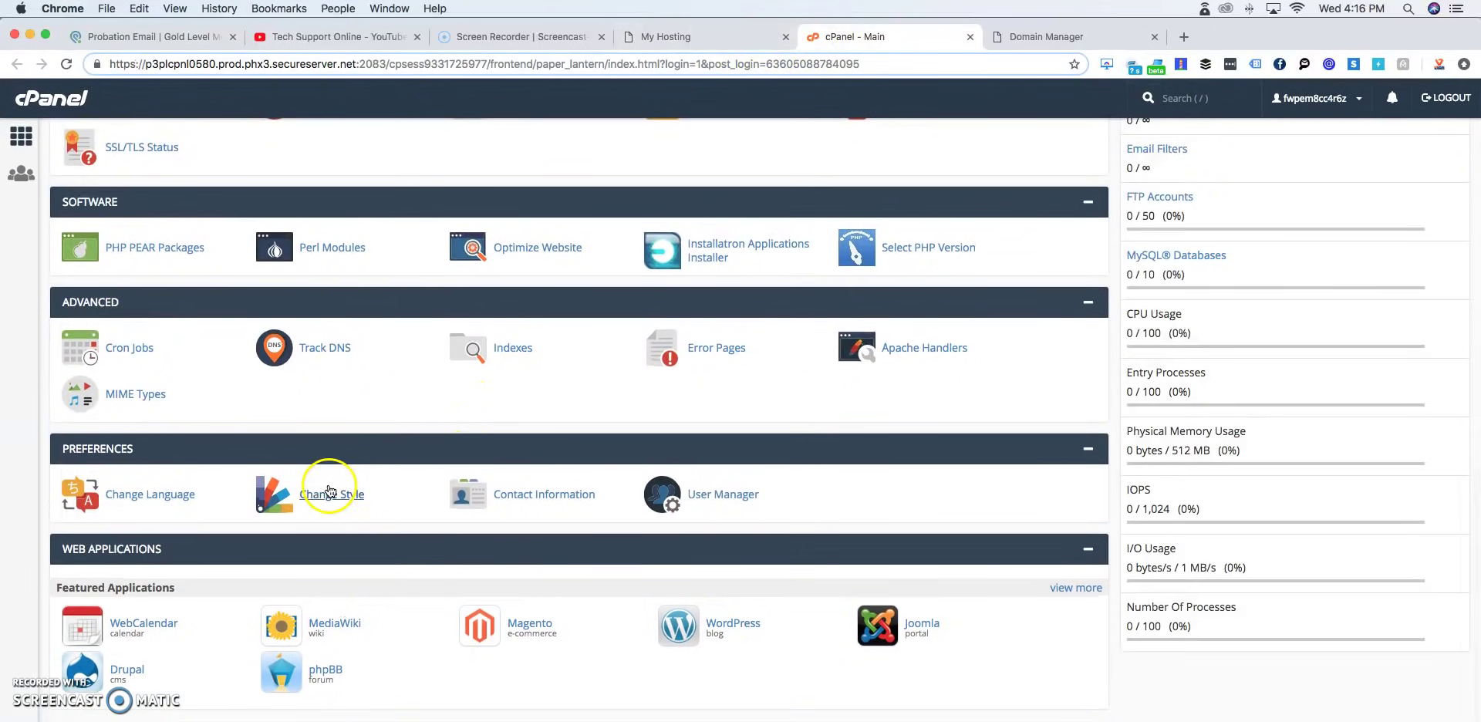
pyautogui.click(725, 615)
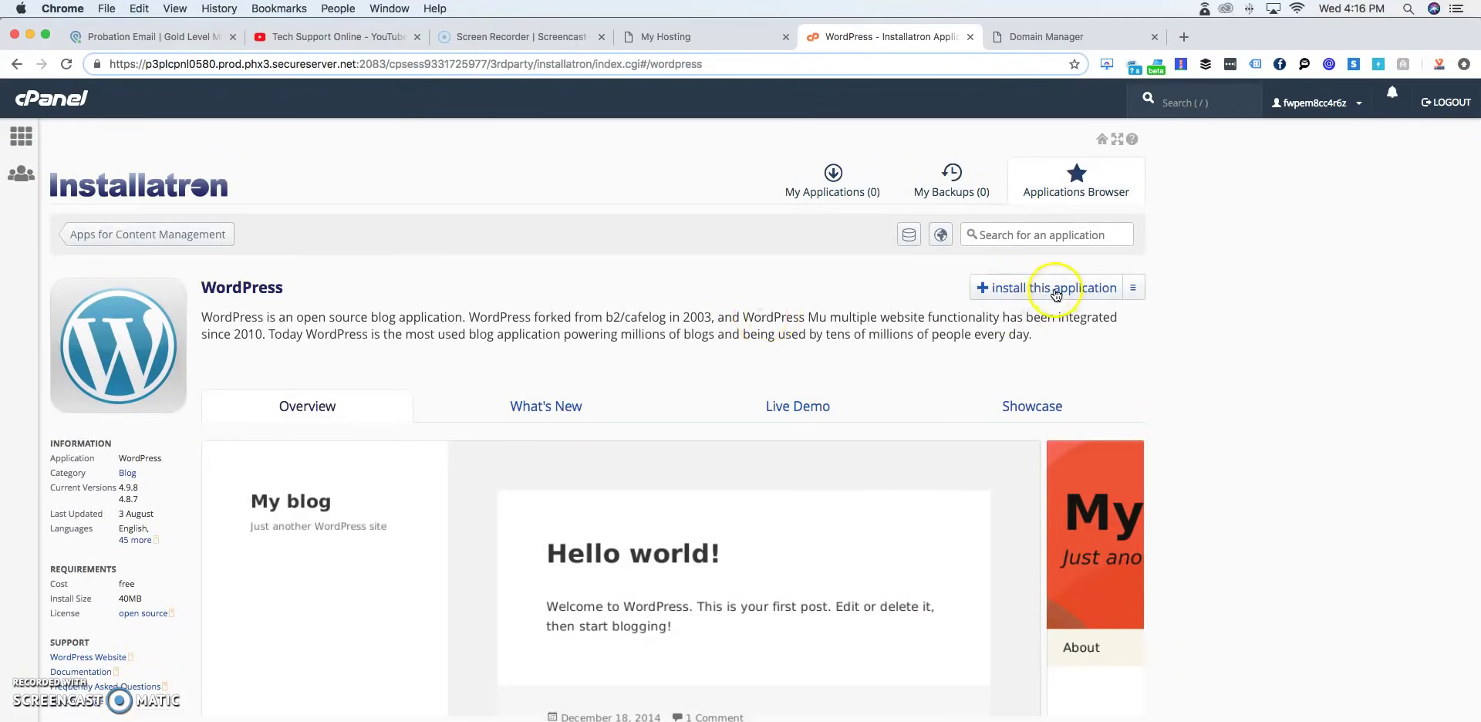
pyautogui.click(1054, 288)
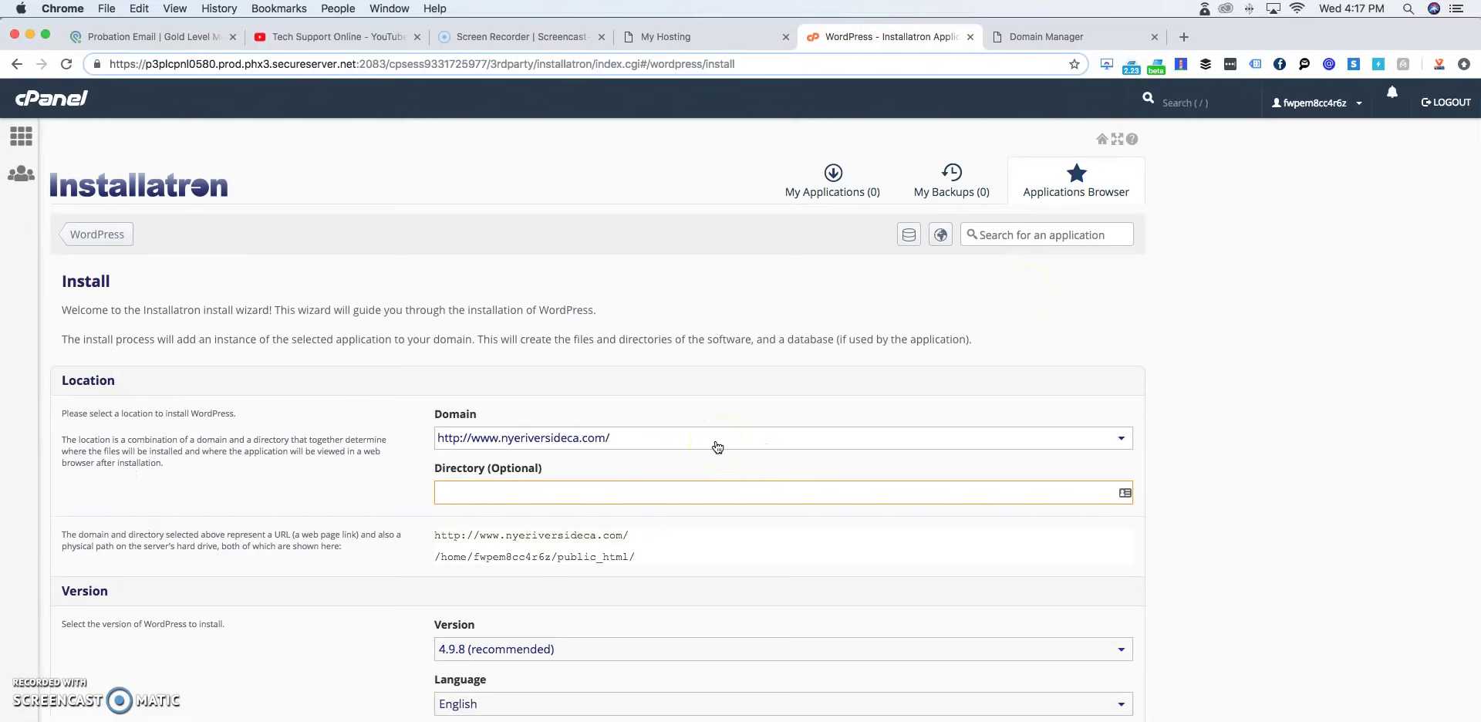
pyautogui.click(716, 446)
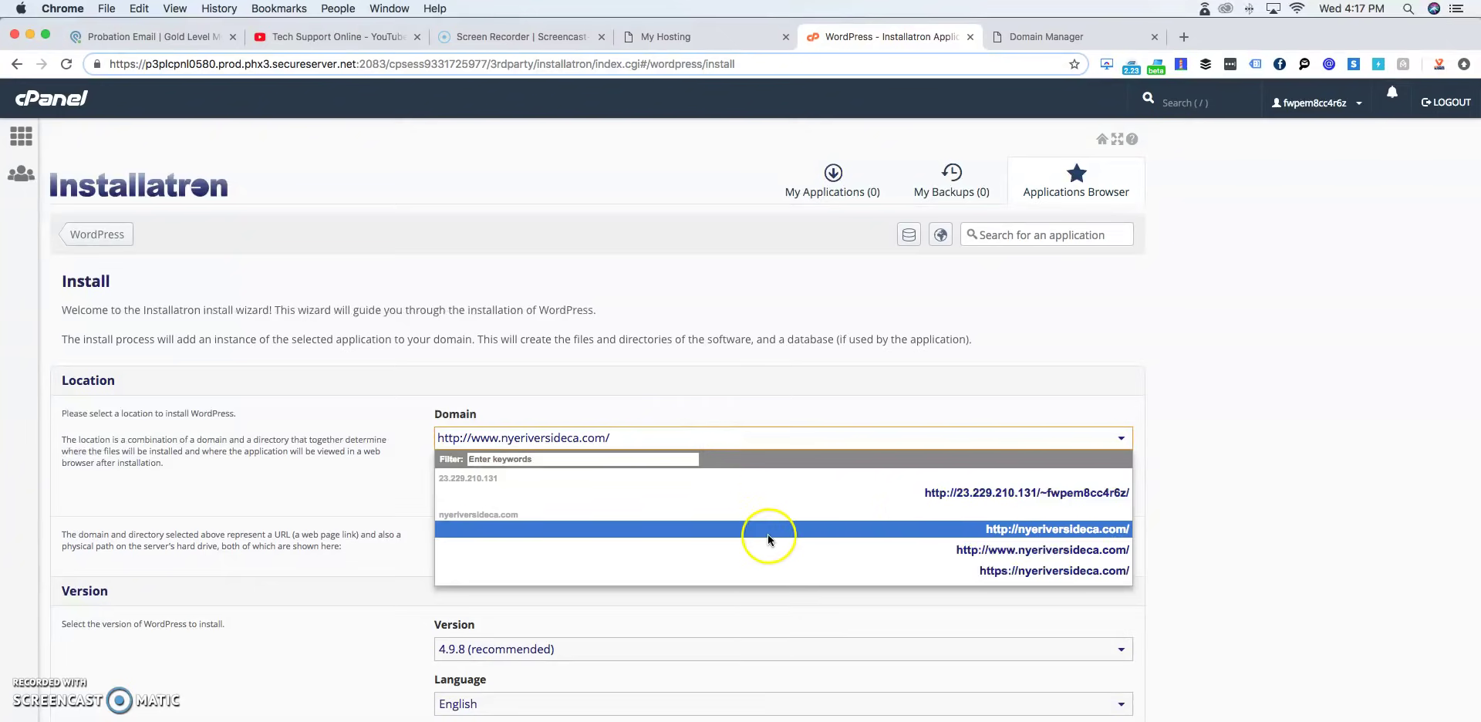
pyautogui.click(905, 529)
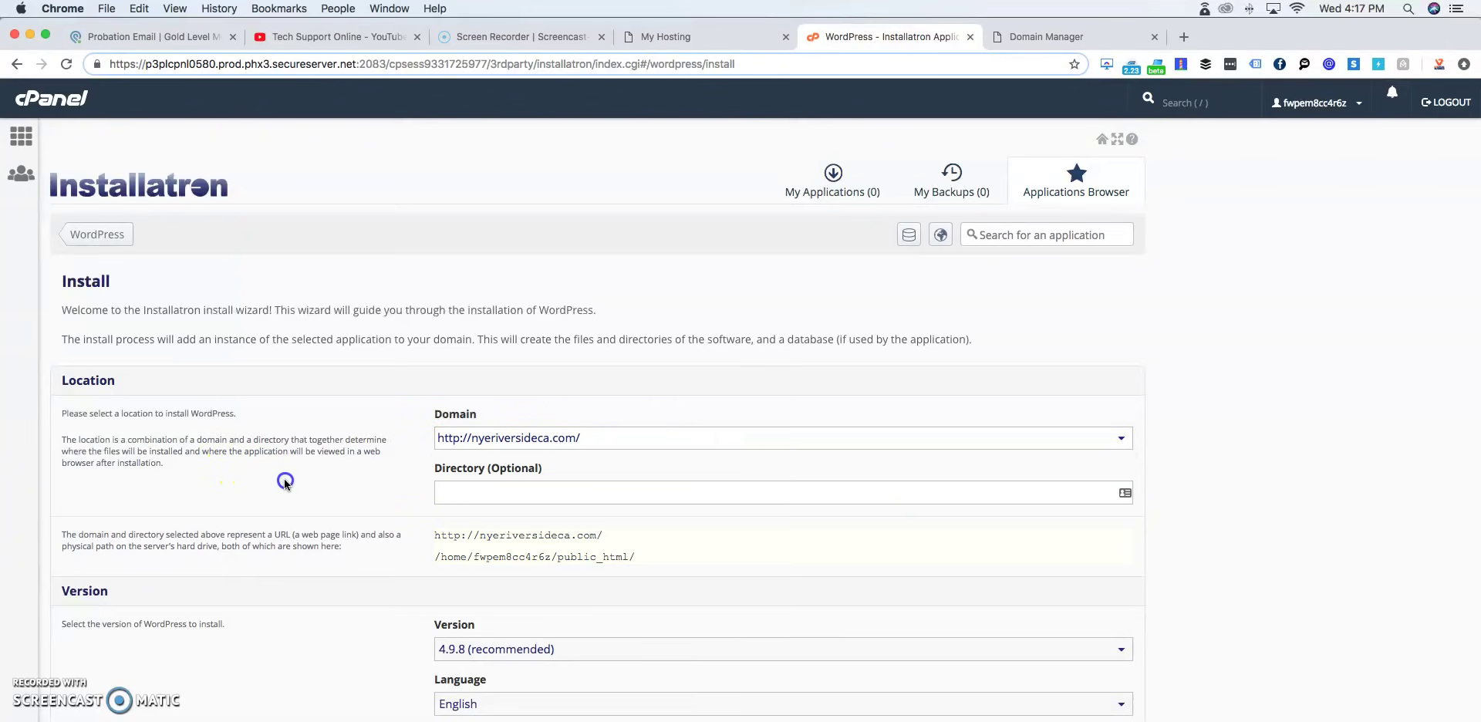
# Review the default version, update, administrator and advanced settings, install WordPress, and decline saving the login in the browser.
pyautogui.scroll(-1, 322, 490)
pyautogui.scroll(-5, 321, 490)
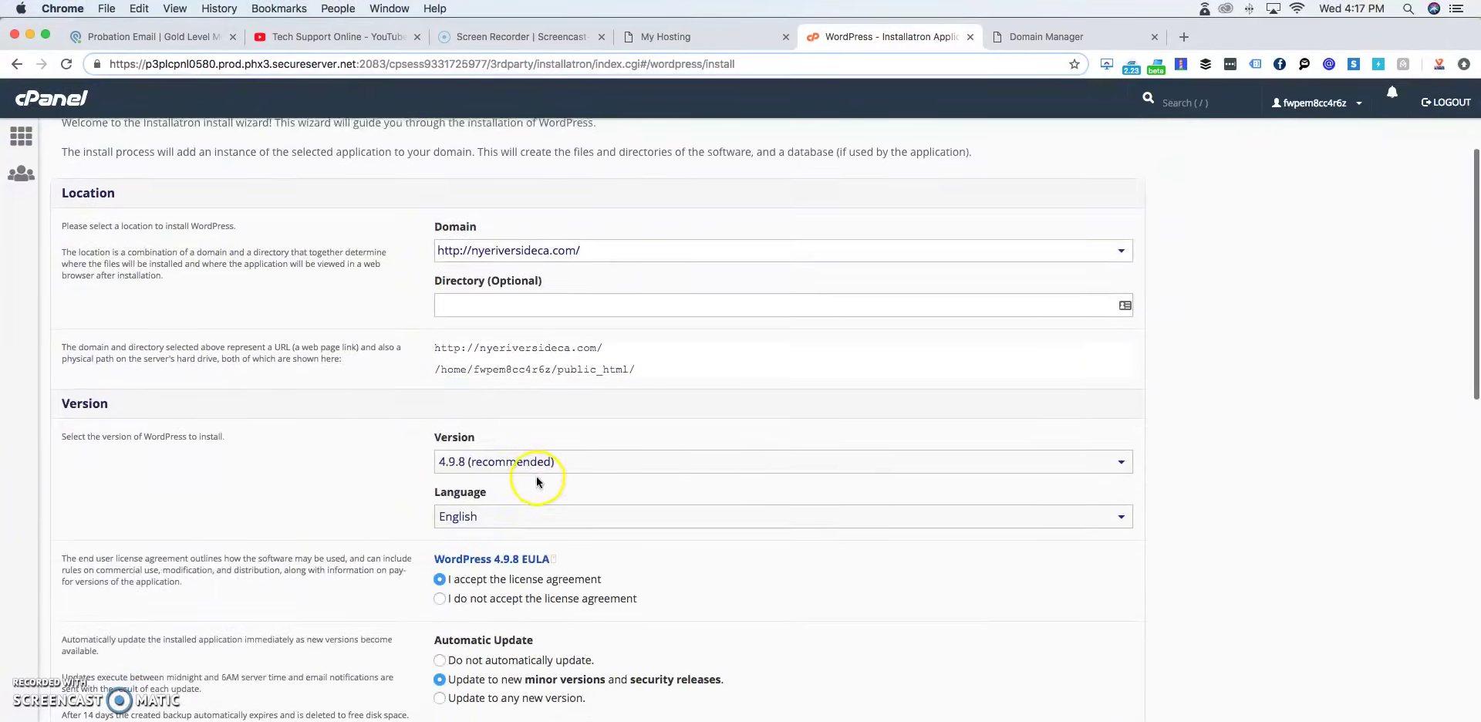
pyautogui.scroll(-2, 539, 480)
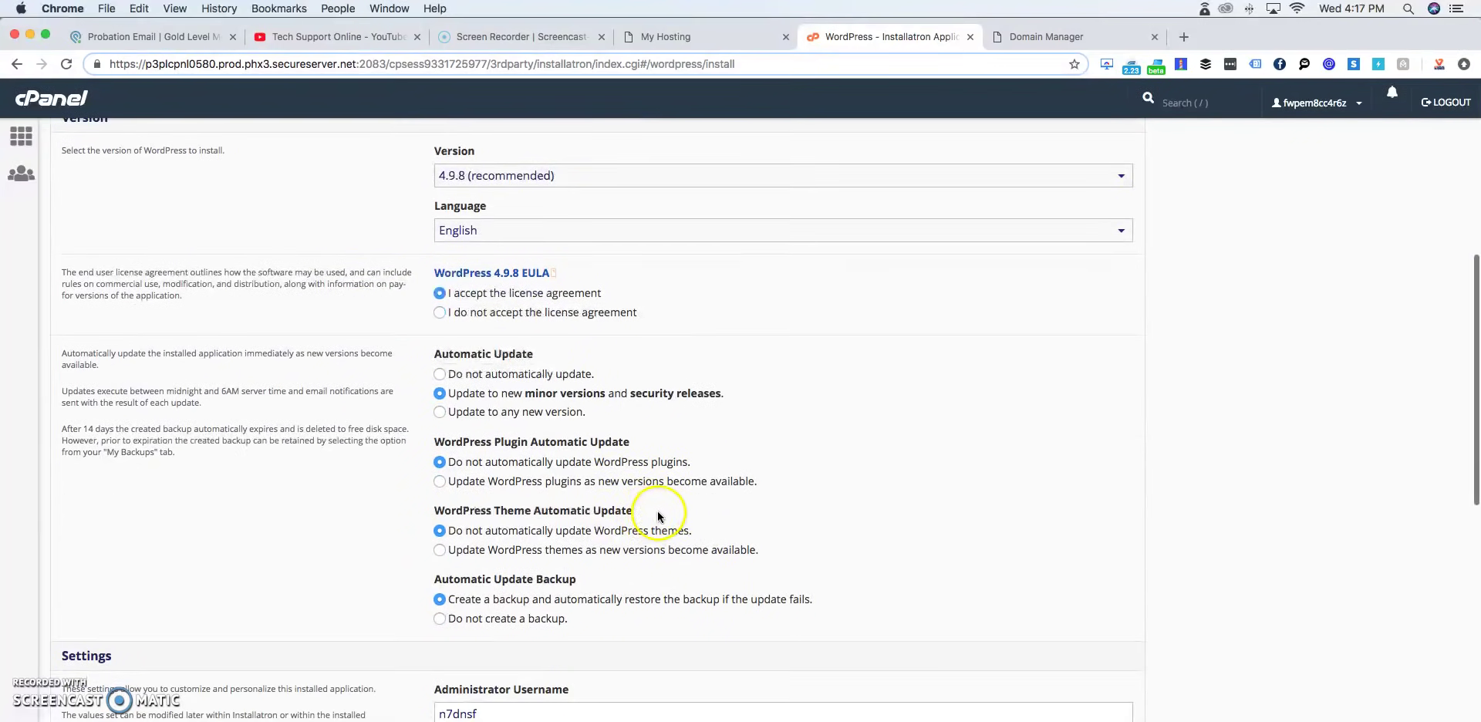
pyautogui.scroll(-4, 690, 522)
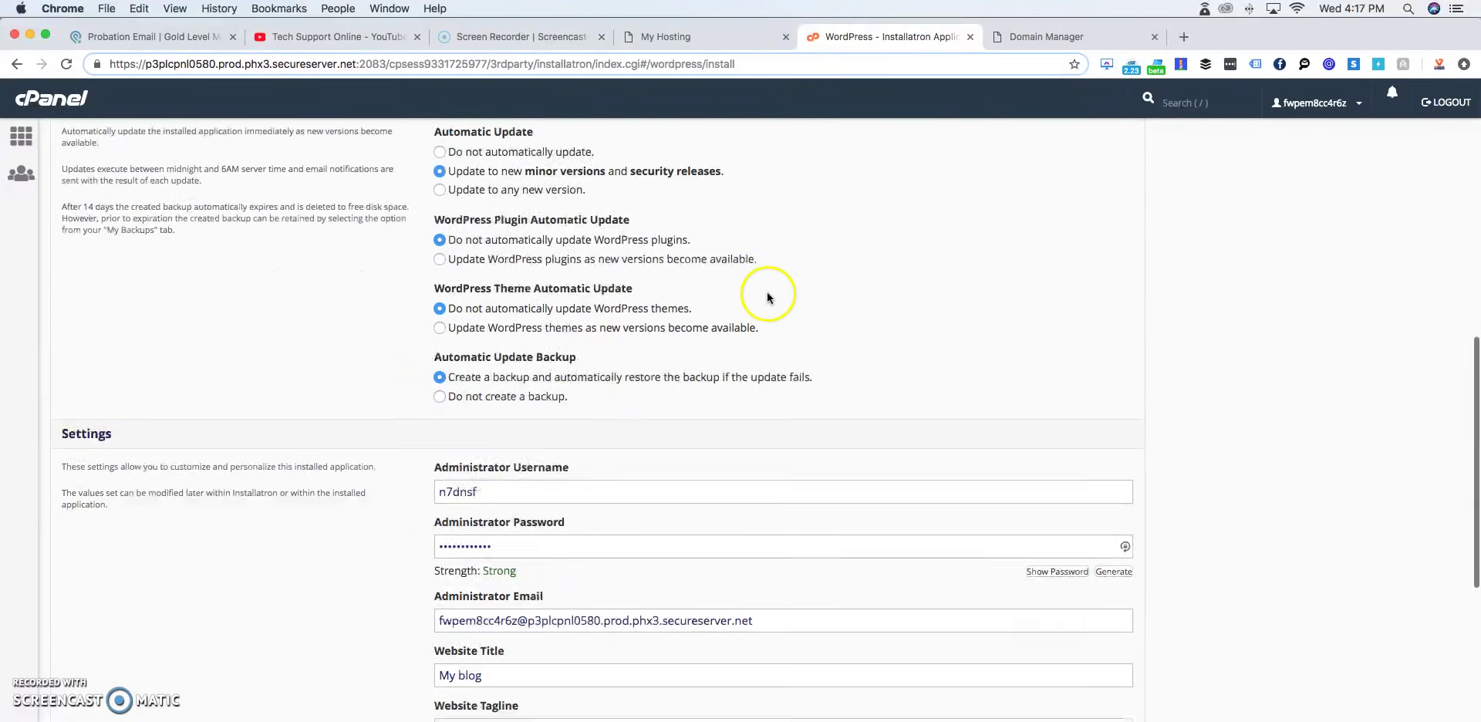
pyautogui.scroll(-4, 423, 456)
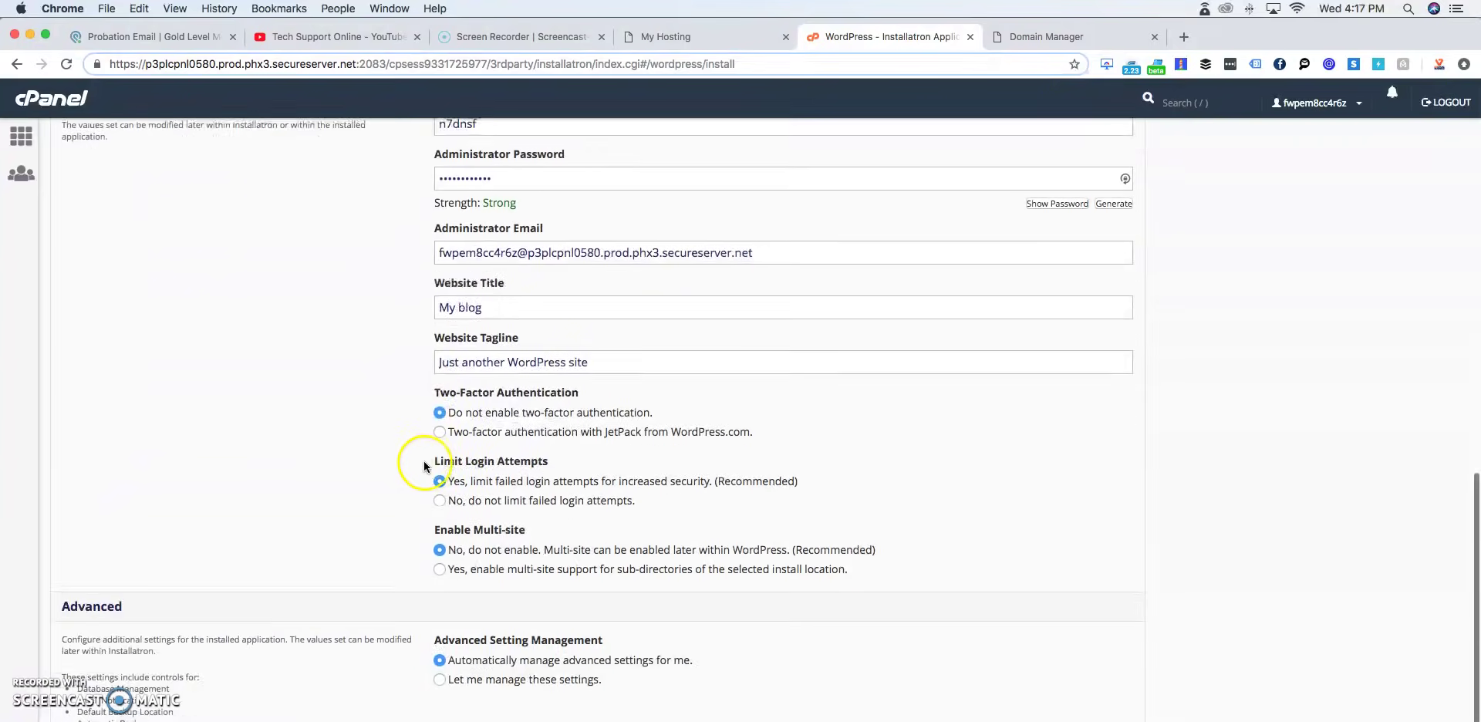
pyautogui.scroll(1, 424, 460)
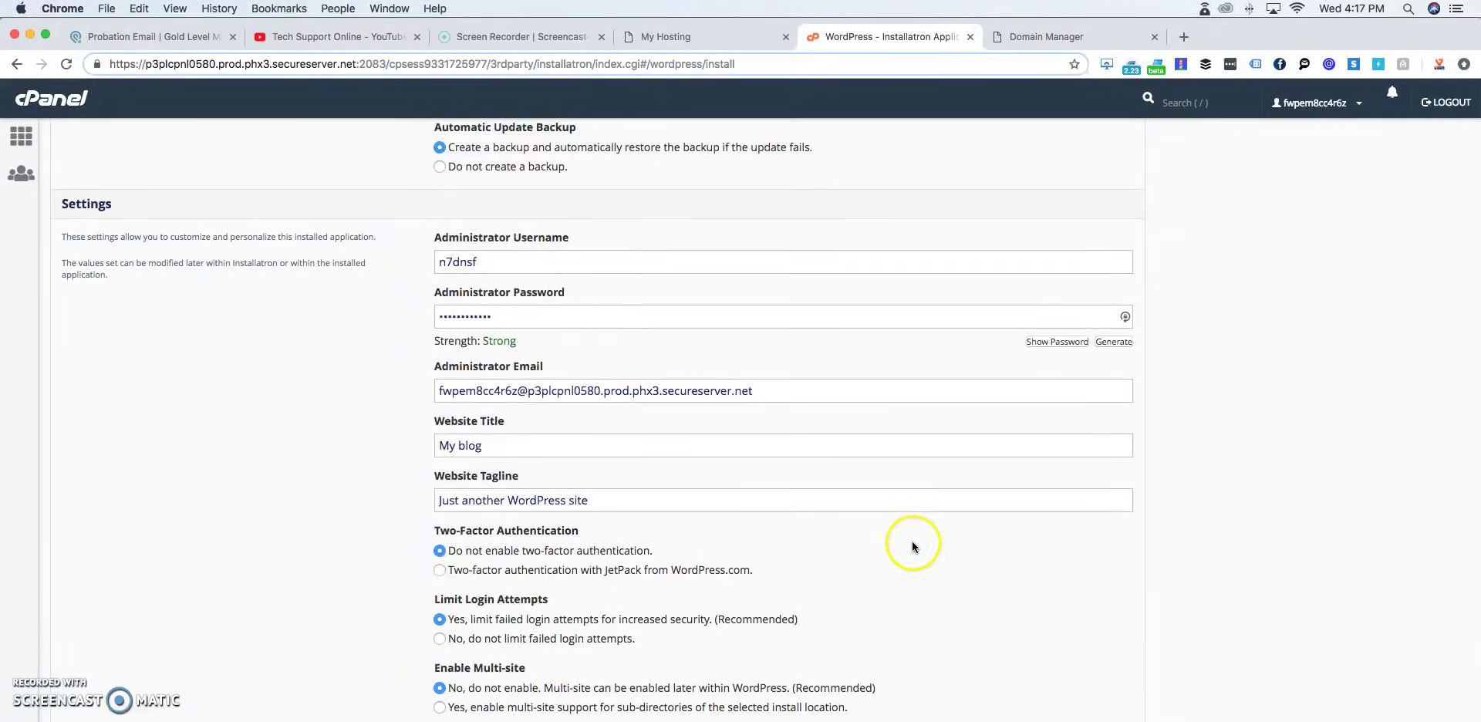
pyautogui.scroll(-4, 841, 370)
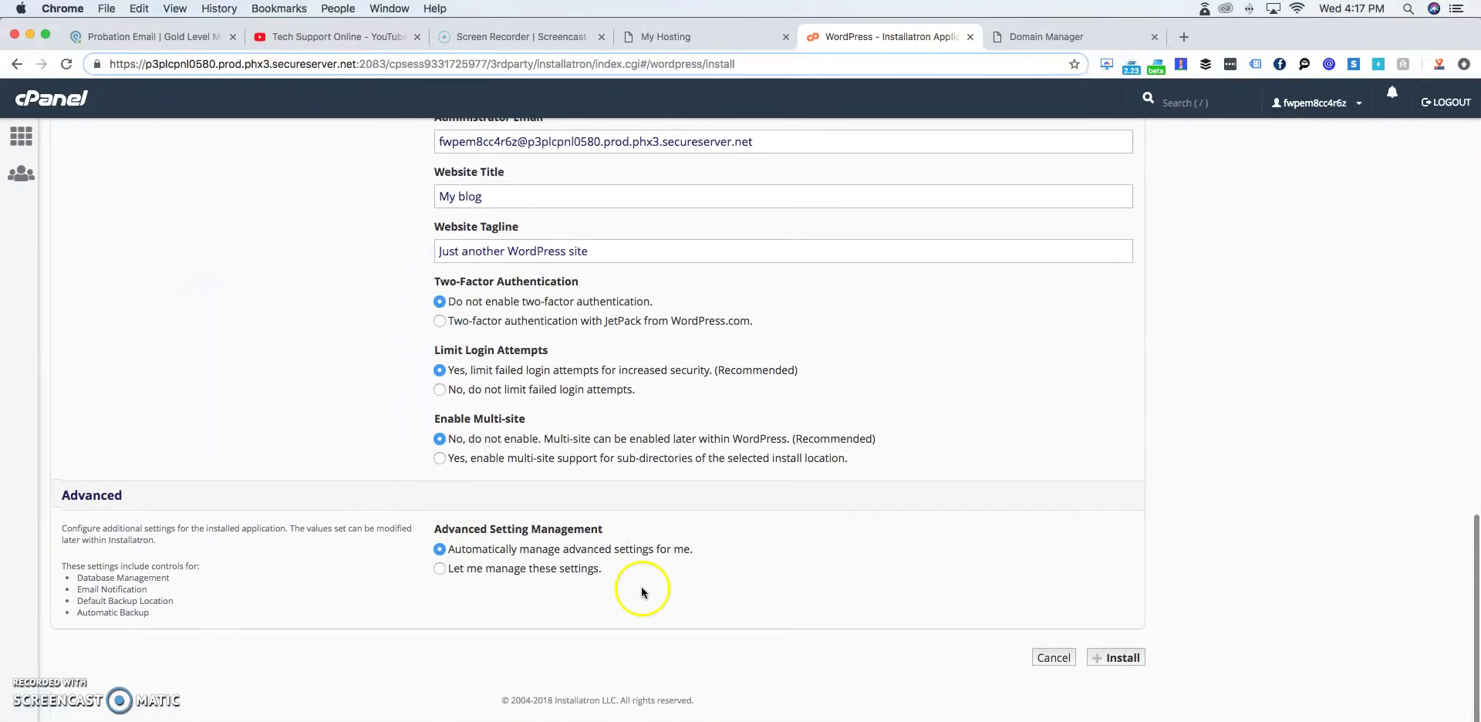
pyautogui.click(1123, 660)
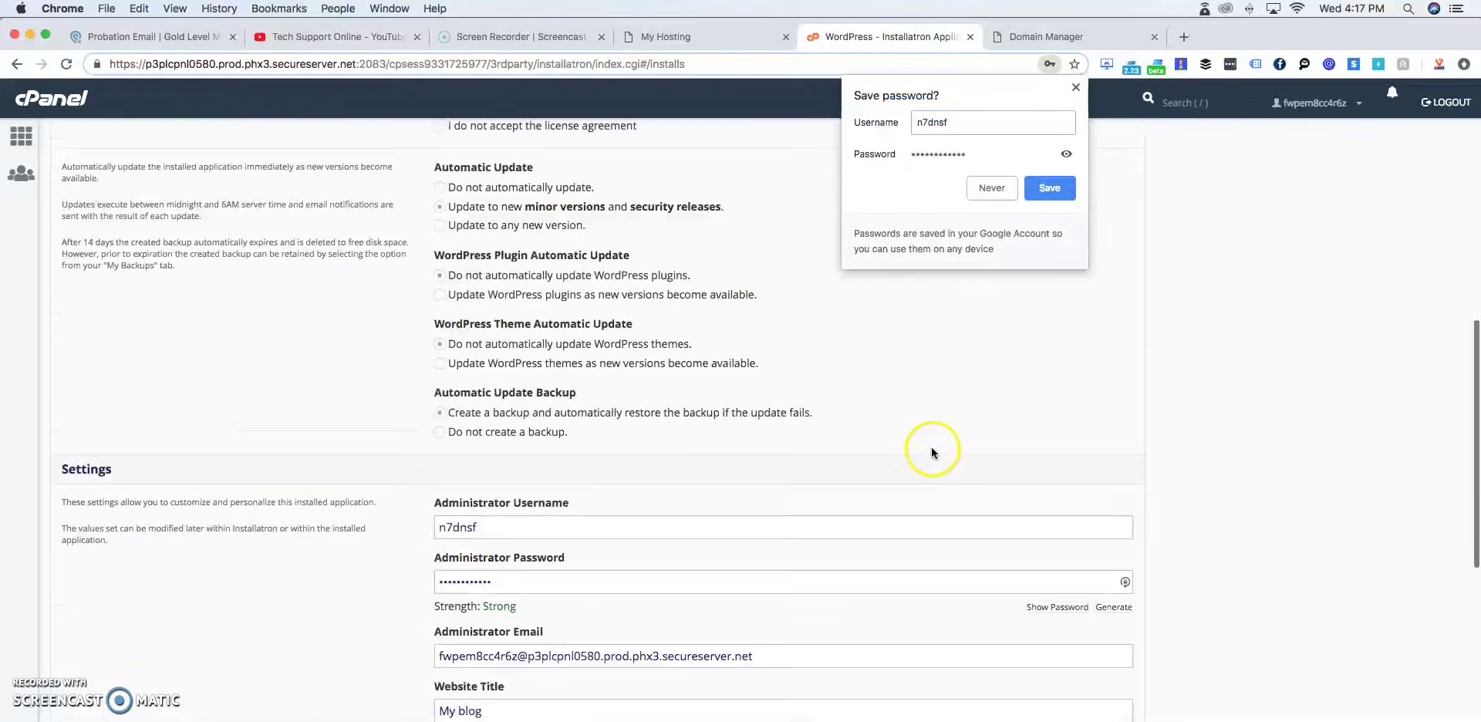
pyautogui.click(993, 189)
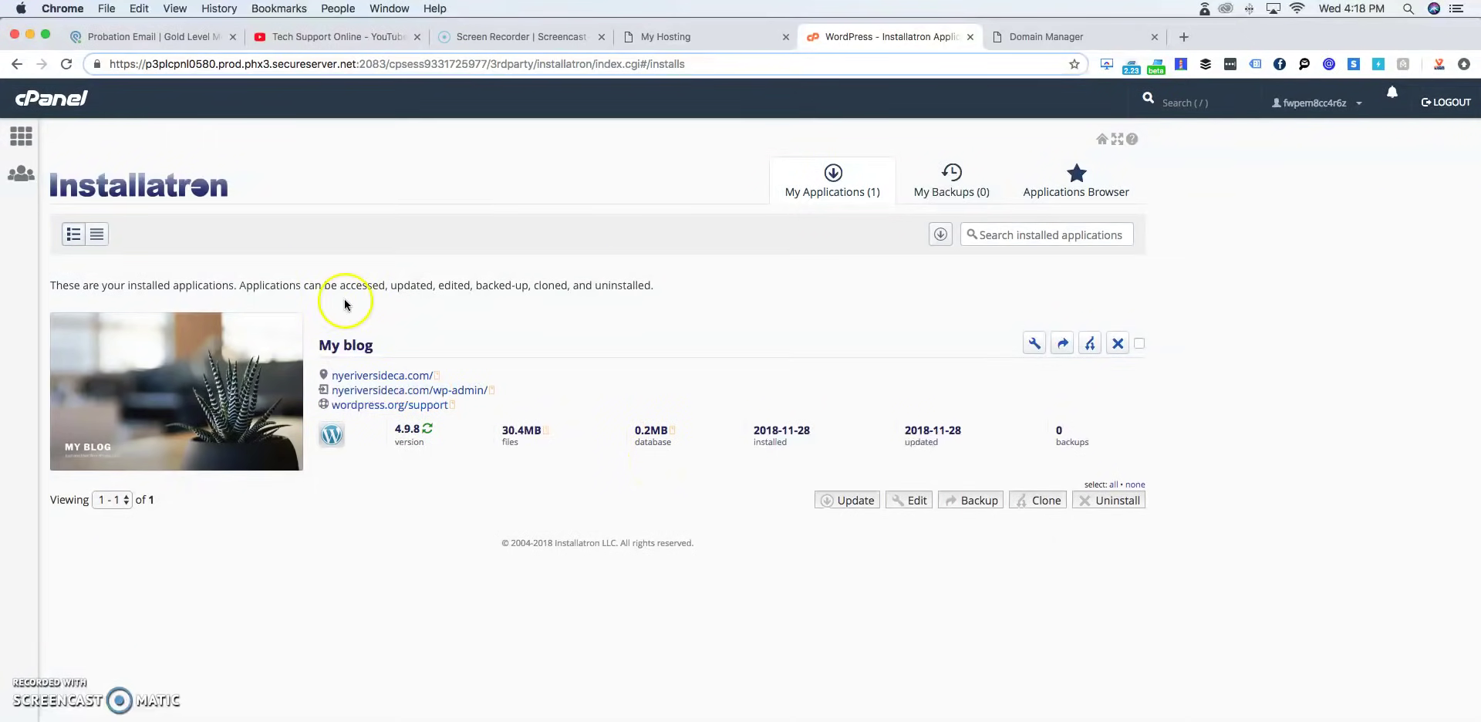
# Open the newly installed blog's website at nyeriversideca.com from the list of installed applications.
pyautogui.click(386, 375)
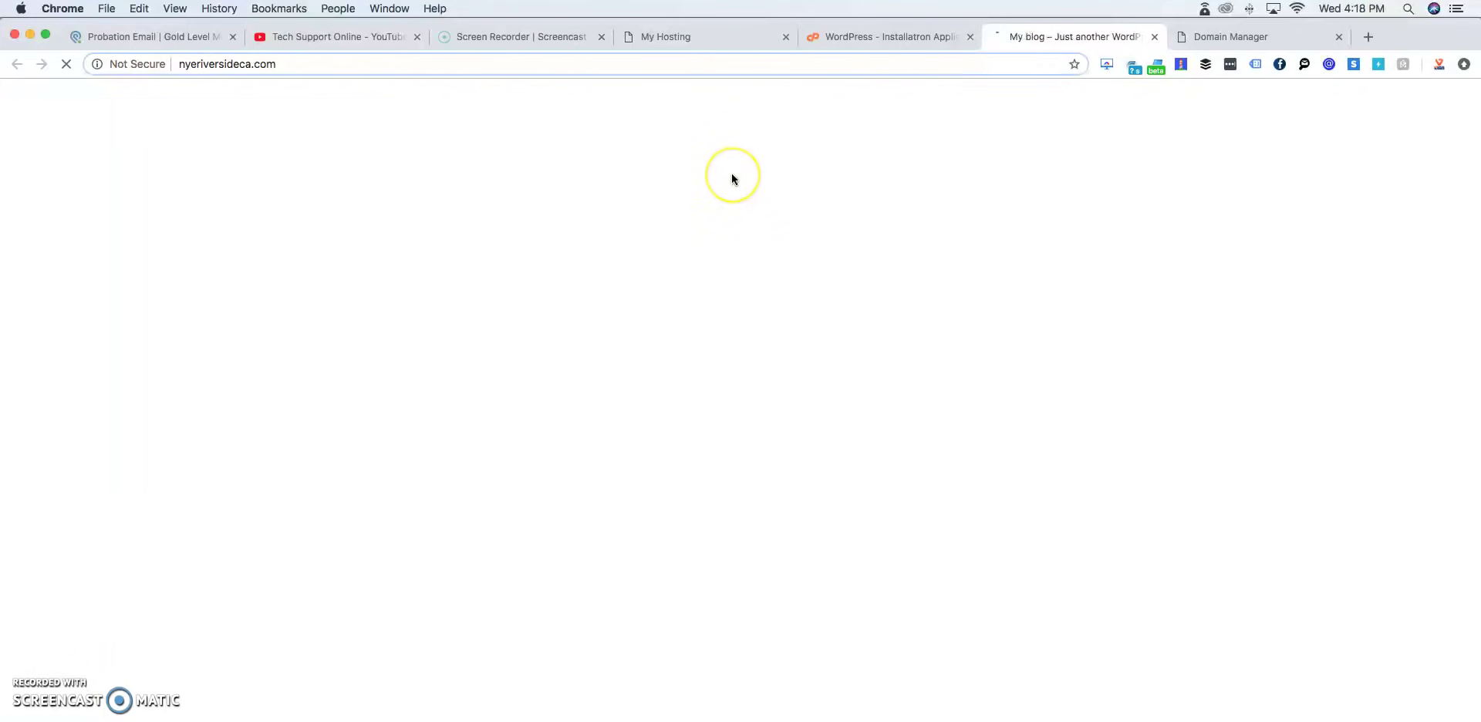